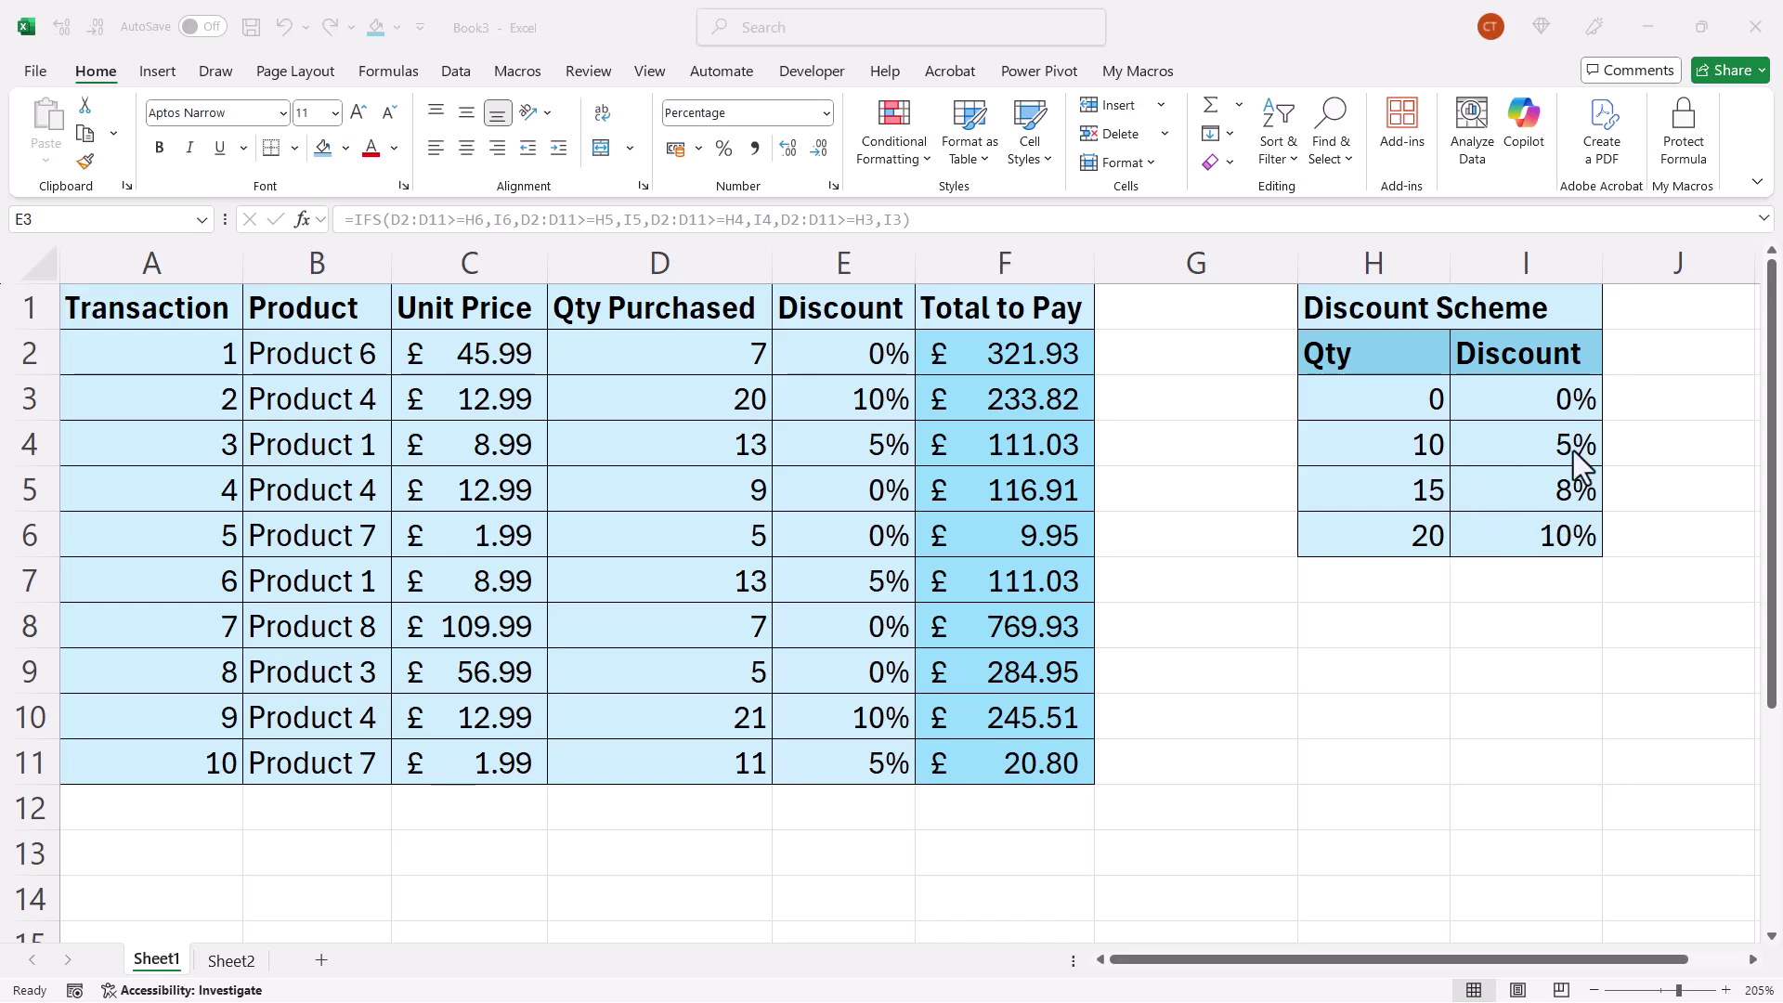
Step: Review the IFS formula in E2, then clear the Discount results in E2:E11
{"action": "left_click", "coordinate": [847, 354]}
{"action": "double_click", "coordinate": [846, 354]}
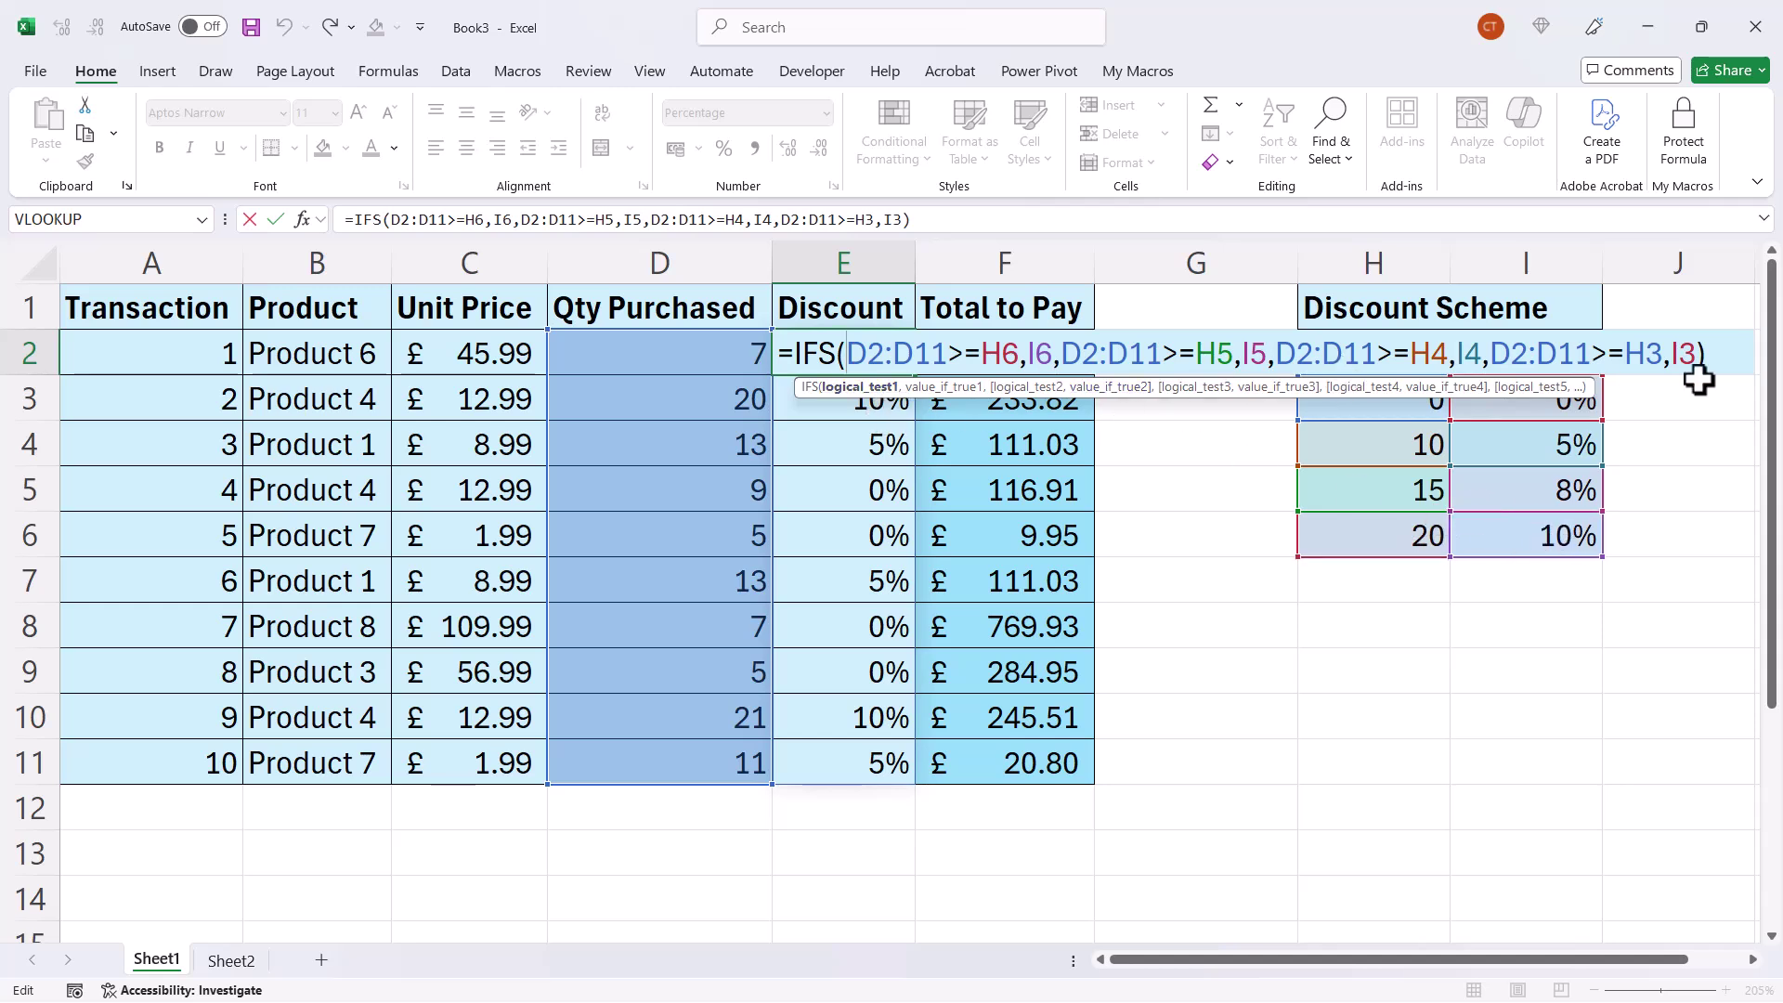
{"action": "key", "text": "Return"}
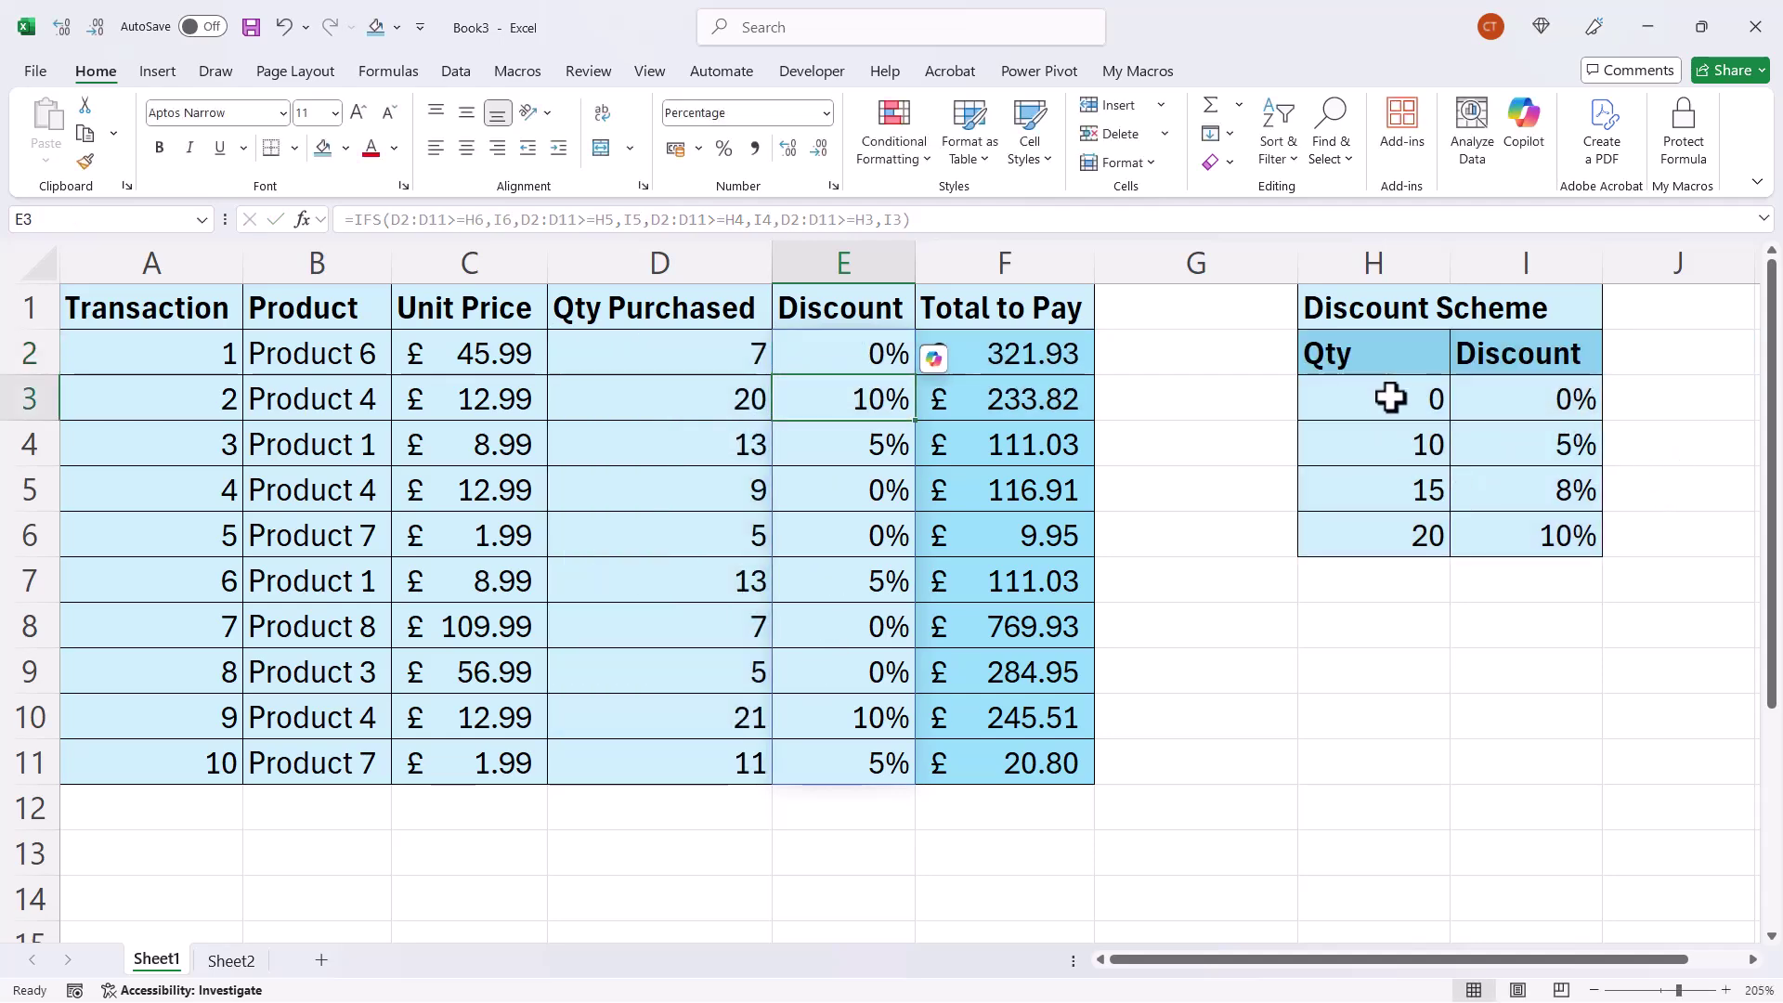
{"action": "left_click_drag", "start_coordinate": [841, 407], "coordinate": [820, 749]}
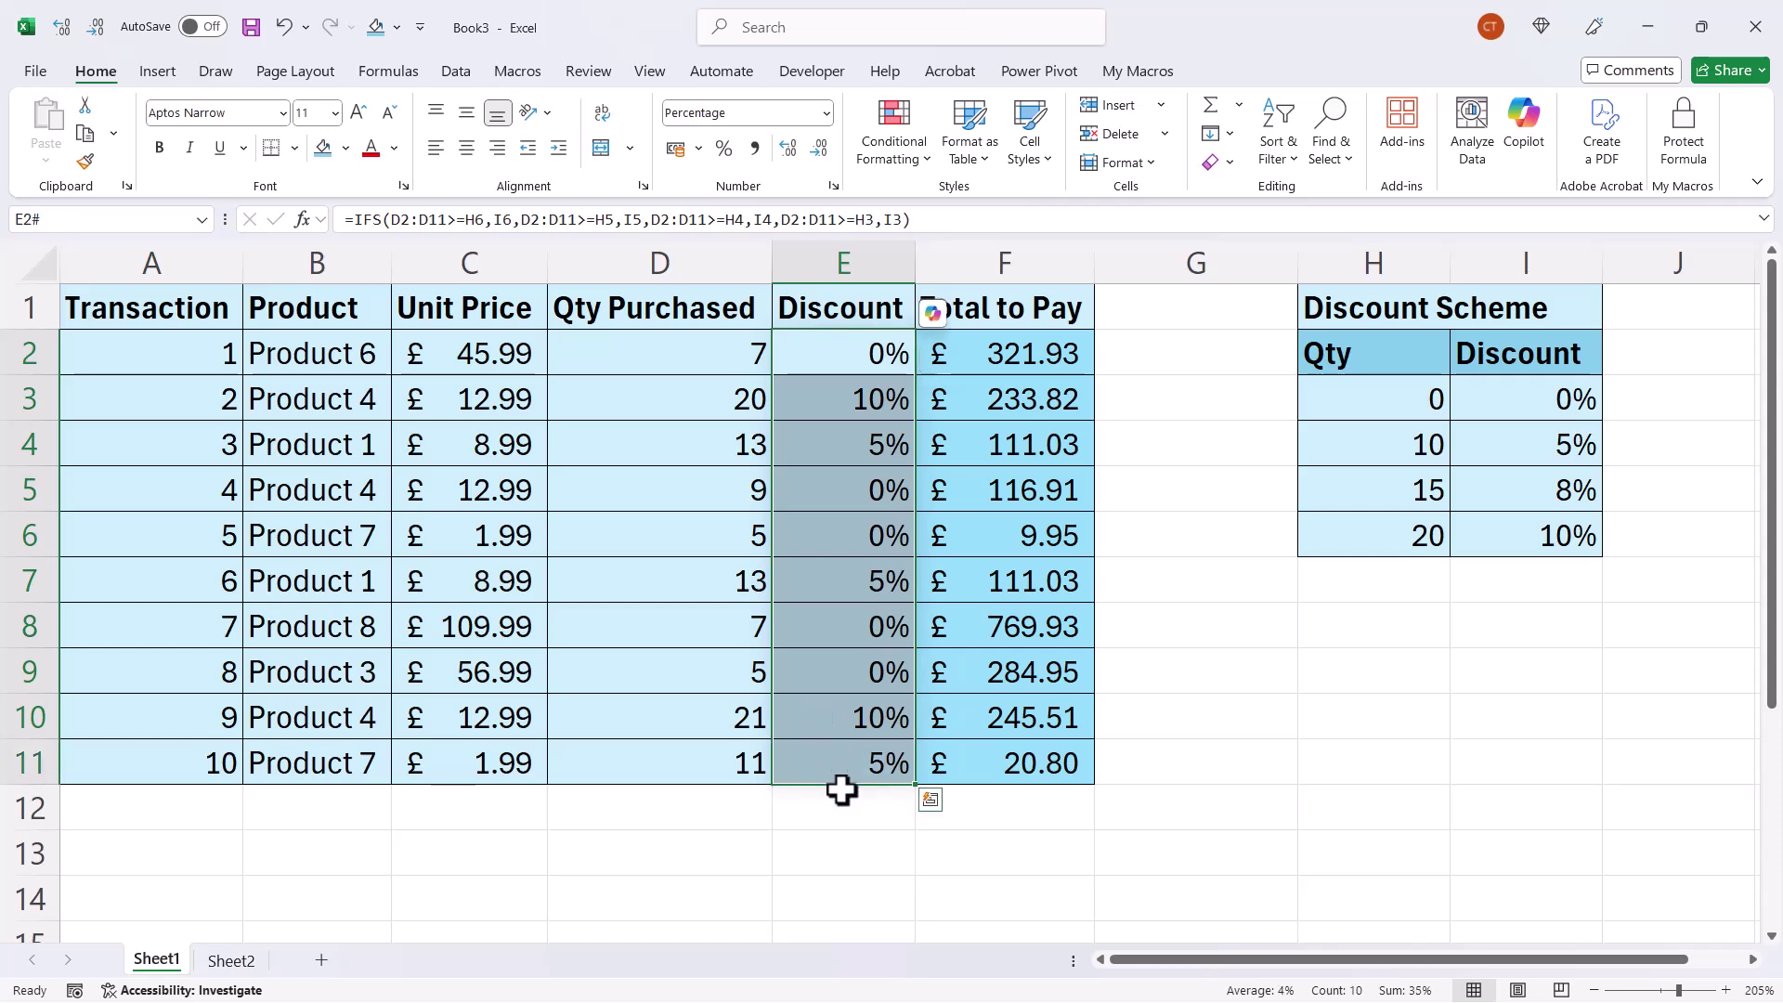
{"action": "key", "text": "Delete"}
Step: Start a VLOOKUP in E2 with the quantities D2:D11 as lookup values
{"action": "left_click", "coordinate": [856, 354]}
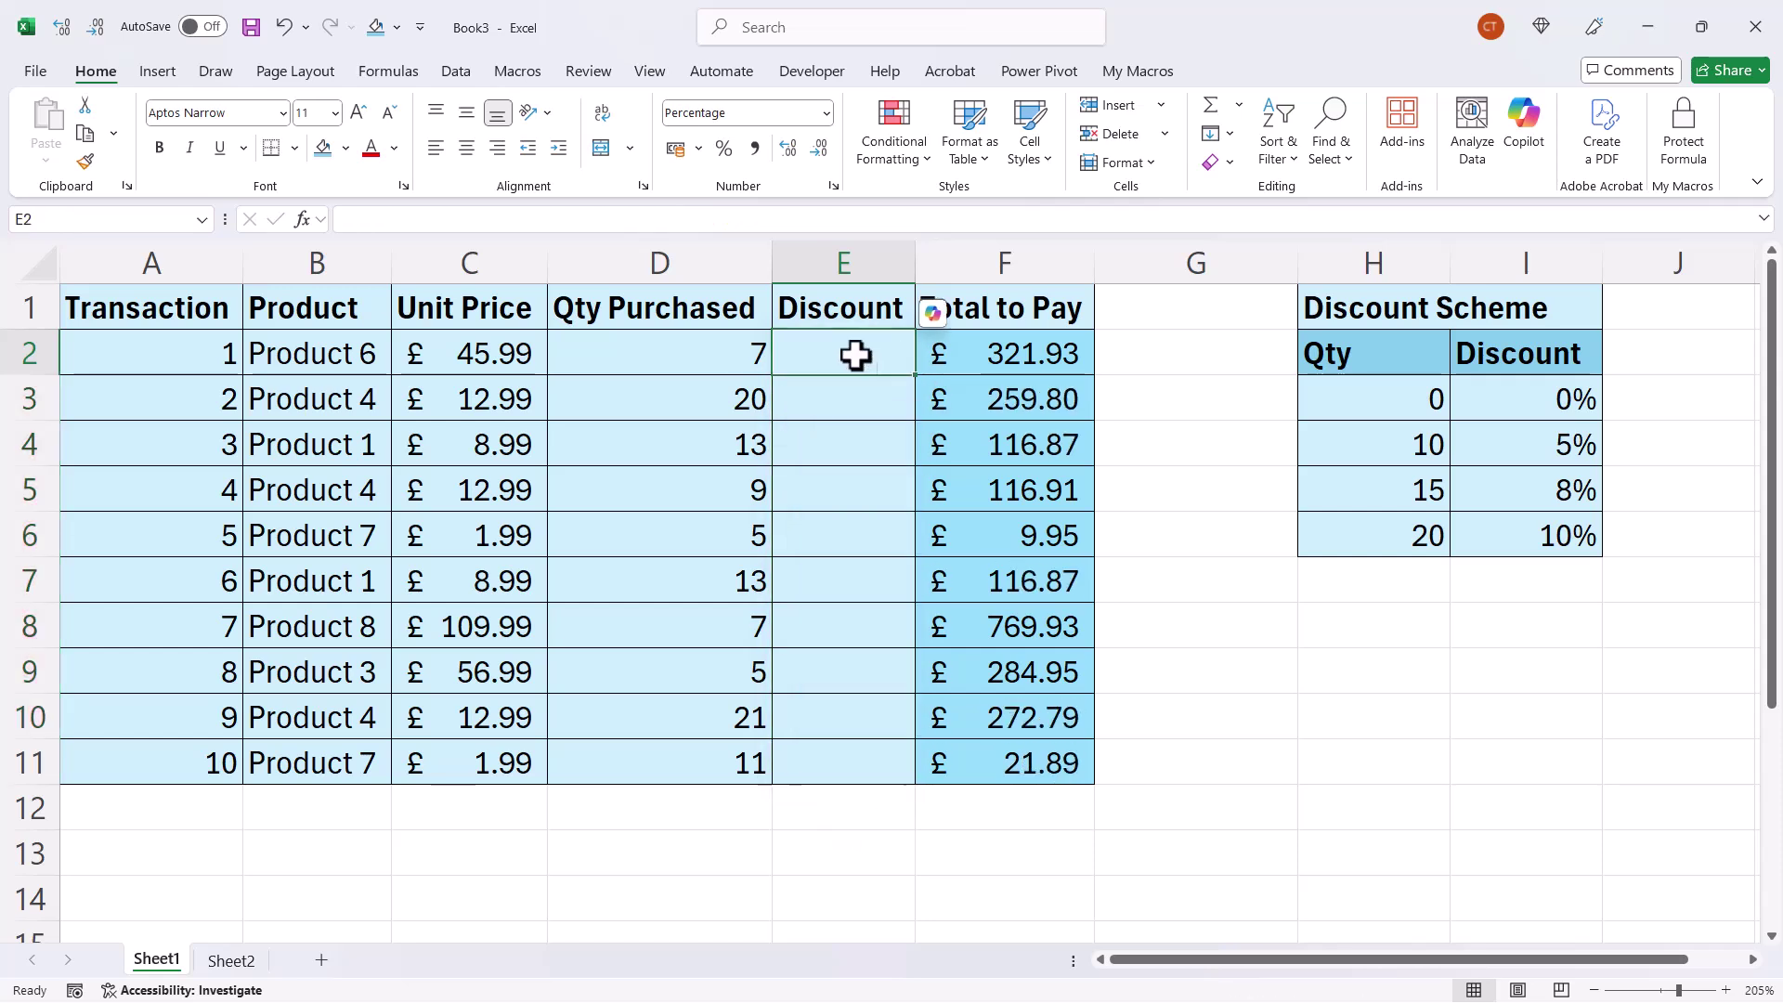
{"action": "type", "text": "=c"}
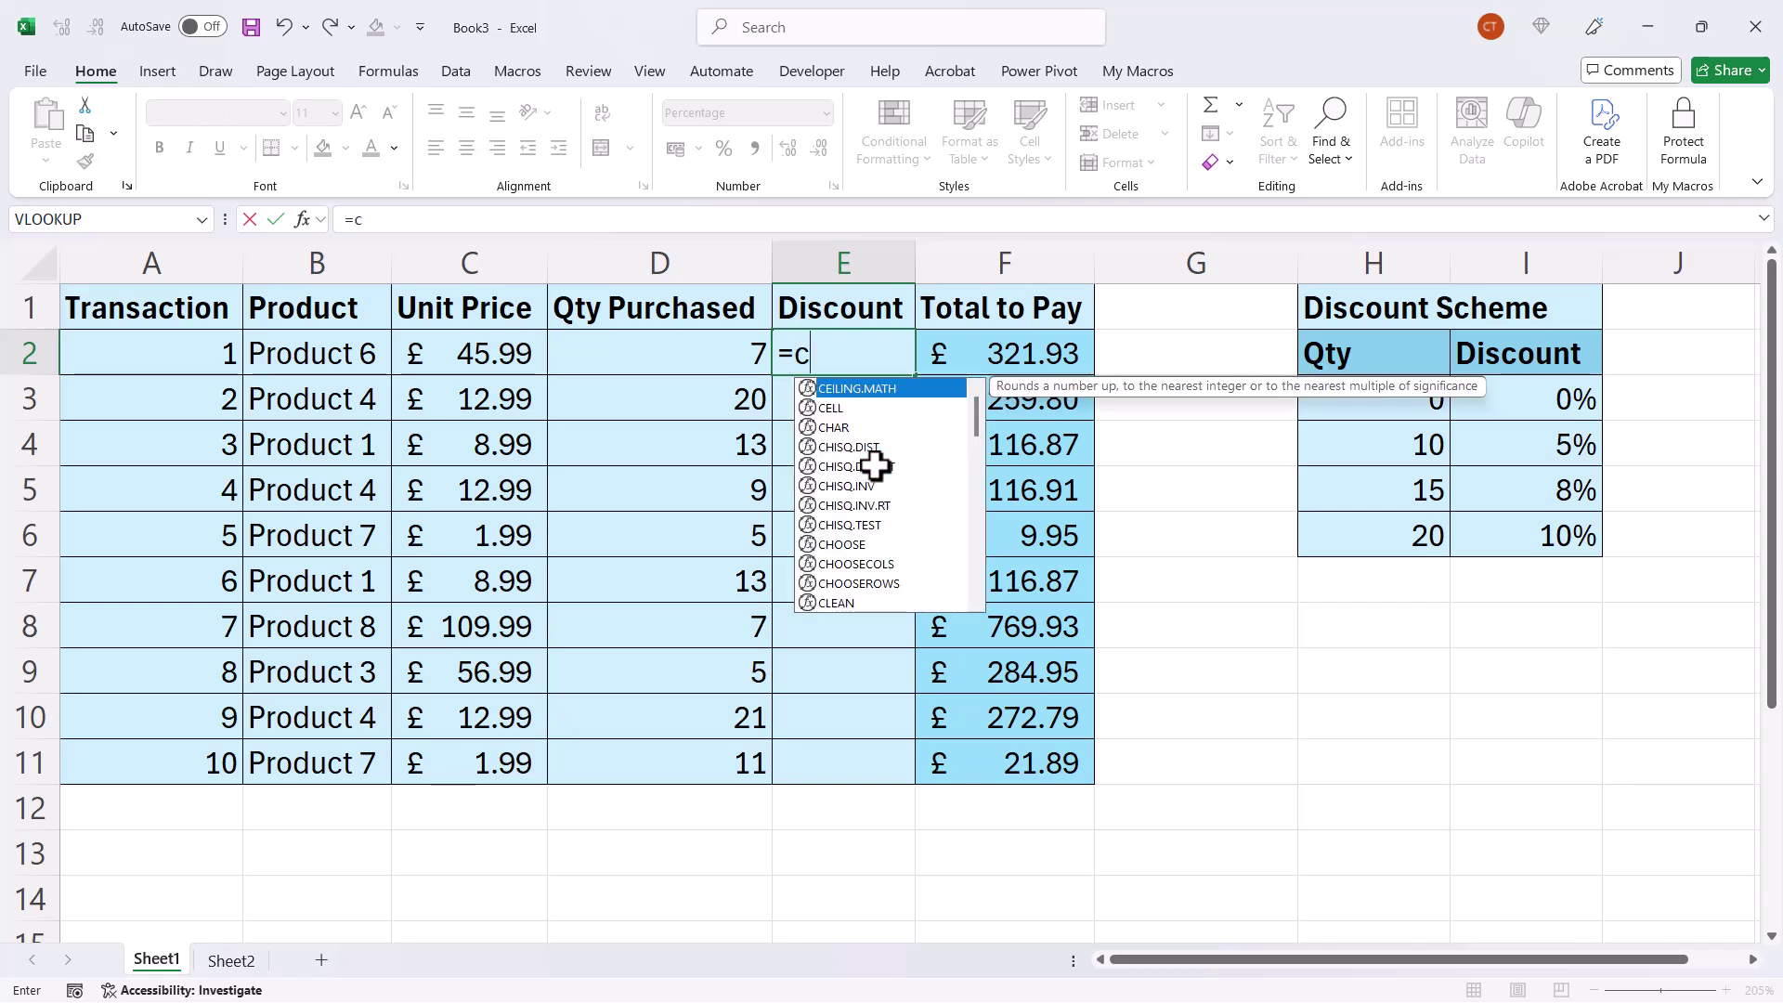
{"action": "key", "text": "BackSpace"}
{"action": "type", "text": "vl"}
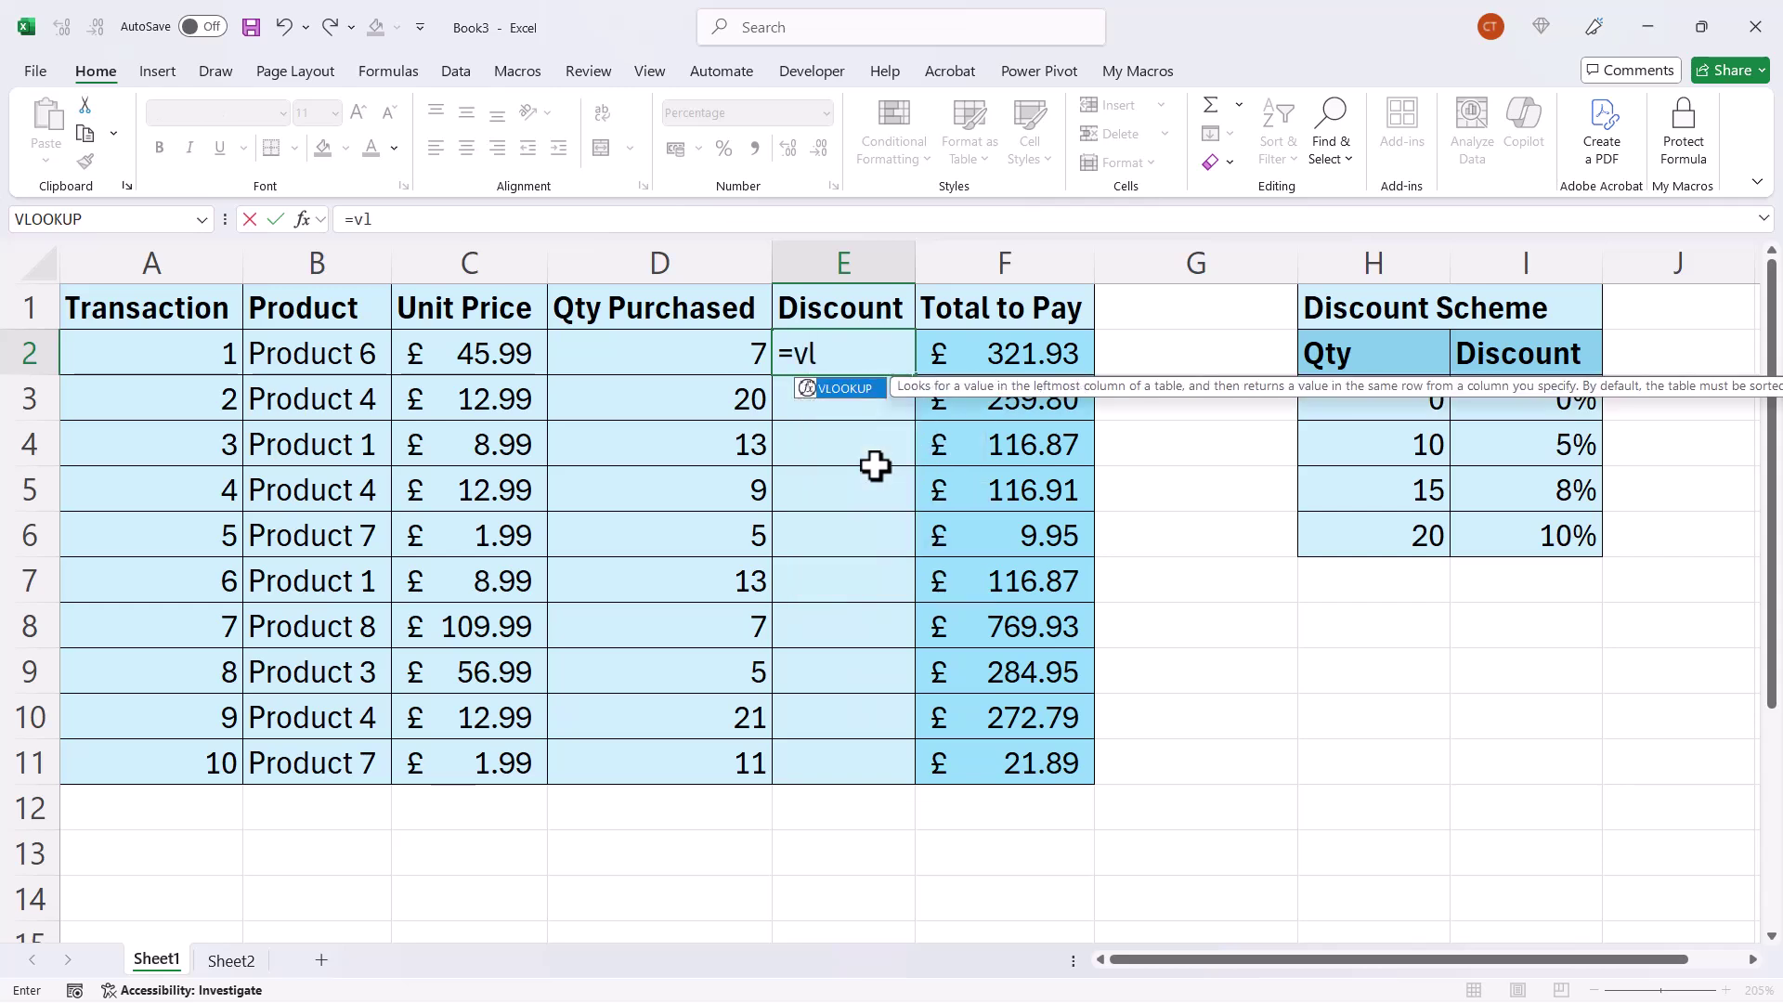
{"action": "key", "text": "Tab"}
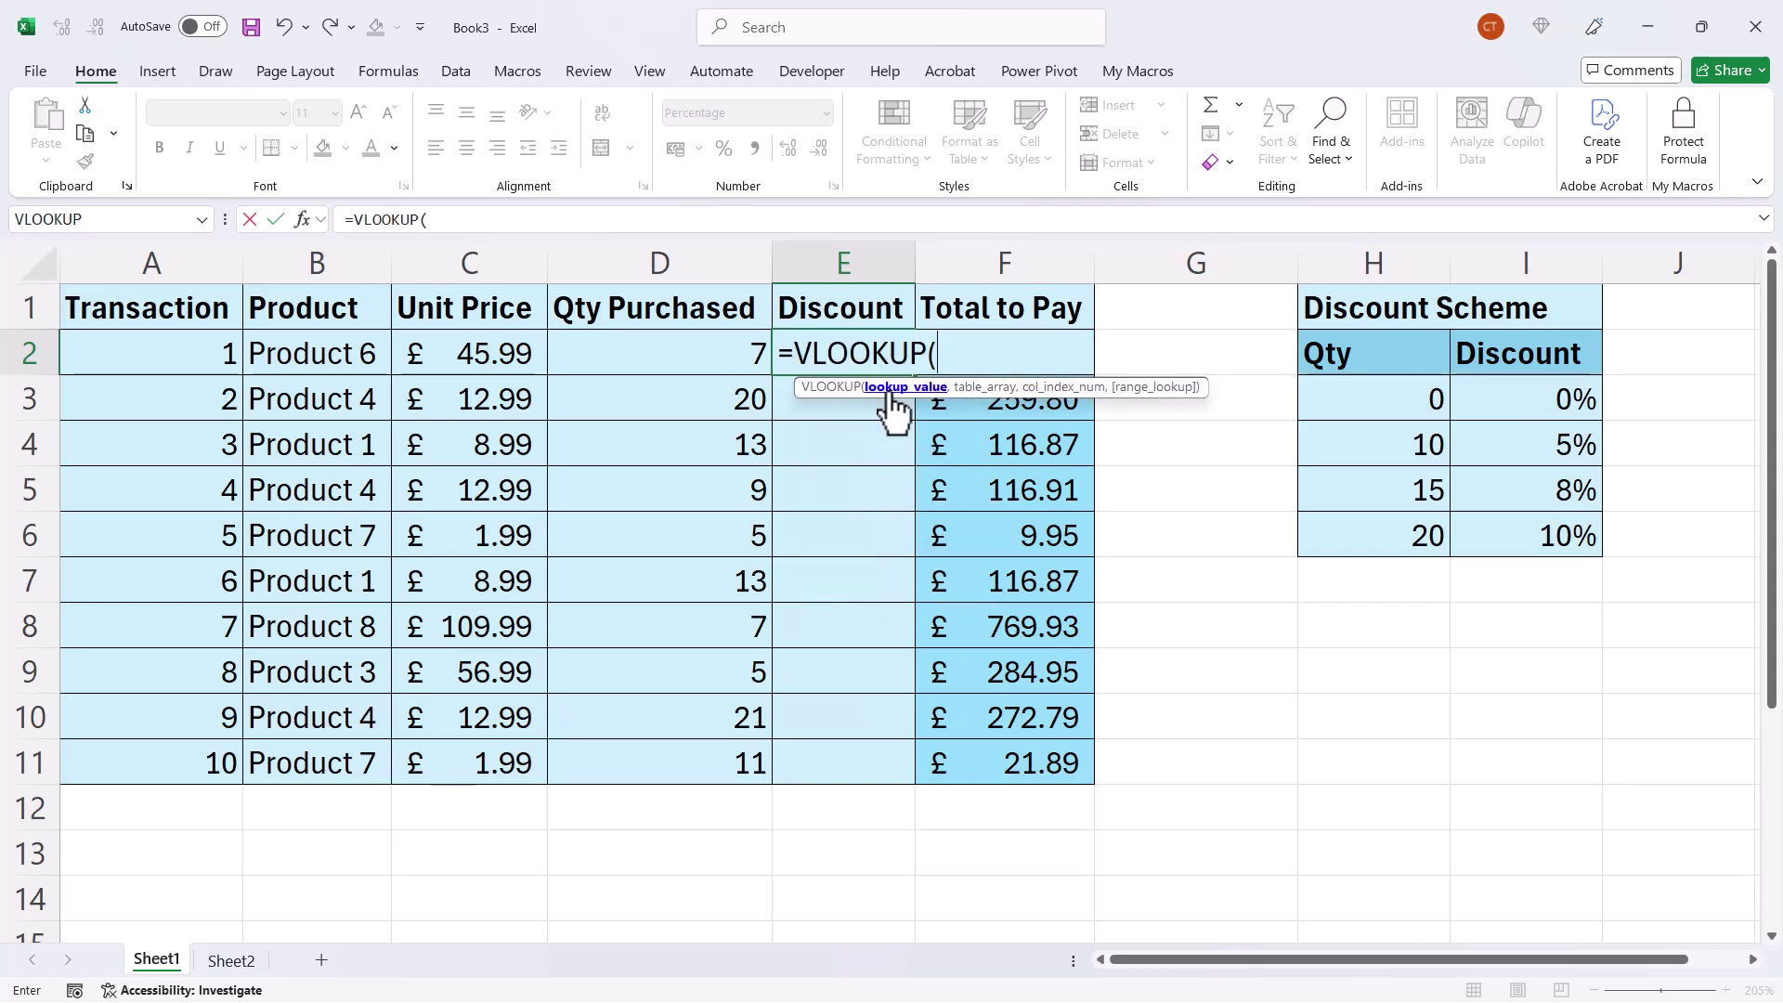
{"action": "left_click_drag", "start_coordinate": [716, 354], "coordinate": [671, 351]}
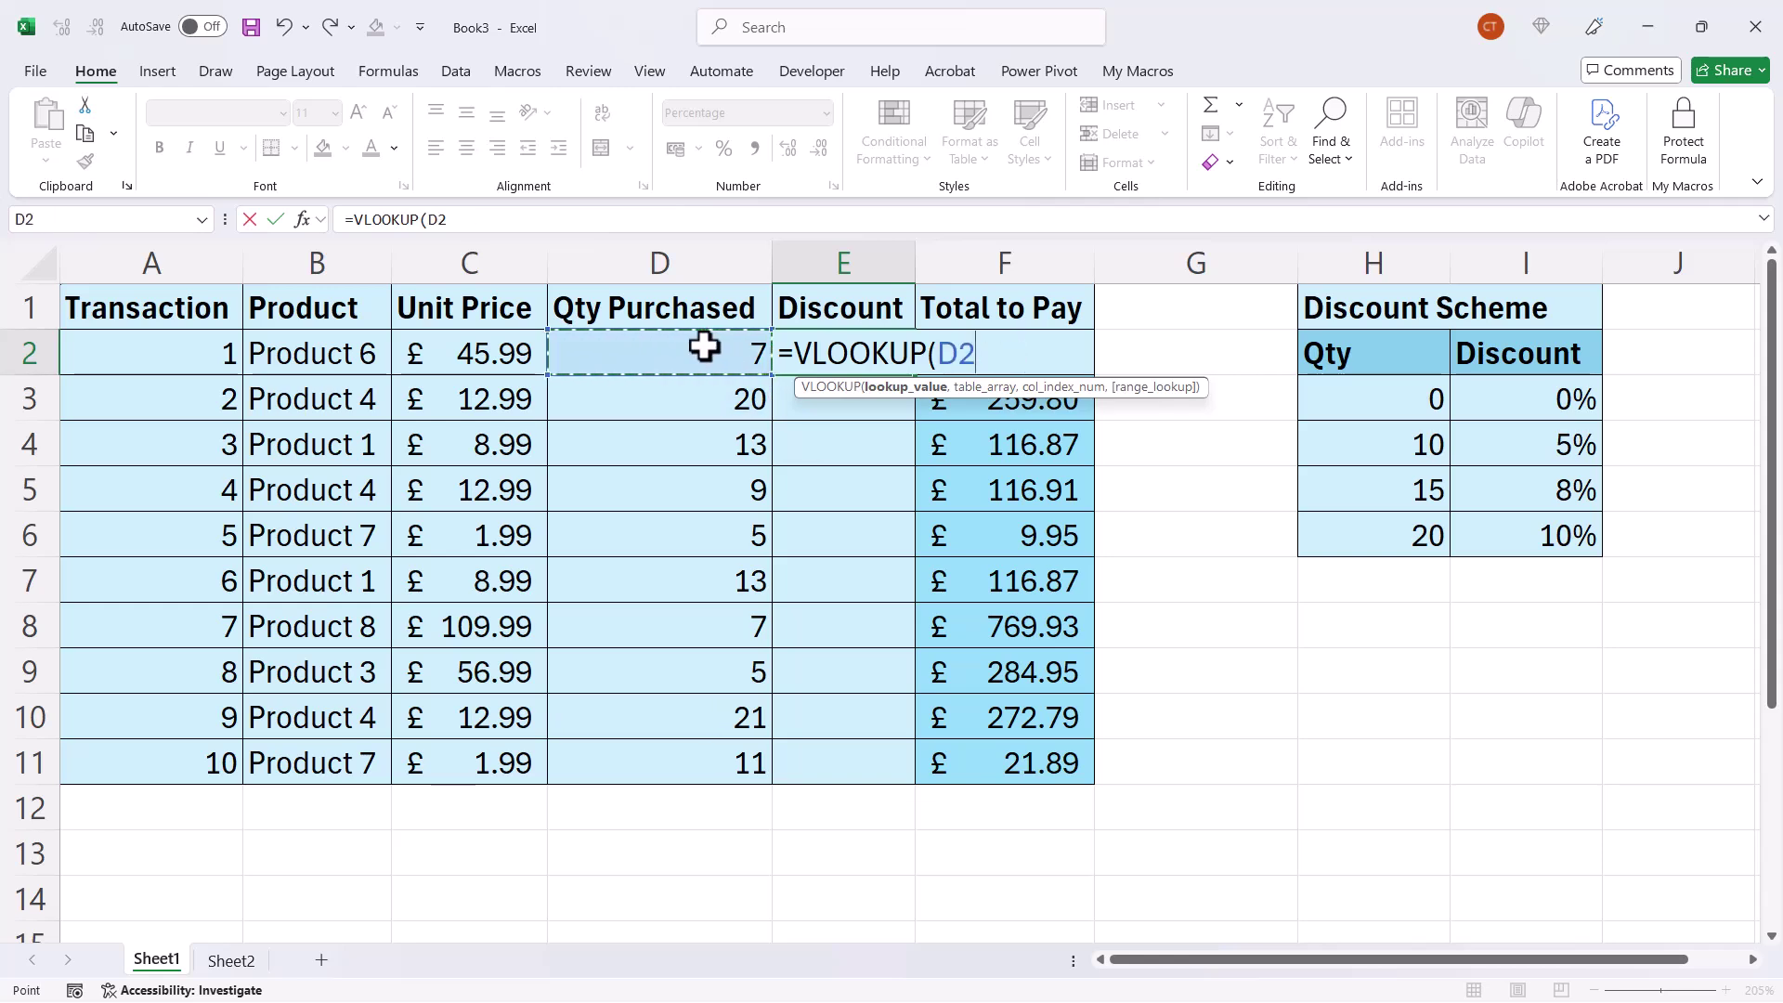
{"action": "left_click_drag", "start_coordinate": [705, 346], "coordinate": [677, 776]}
Step: Complete it as =VLOOKUP(D2:D11,H3:I6,2) using the Discount Scheme table, and recheck it
{"action": "type", "text": ","}
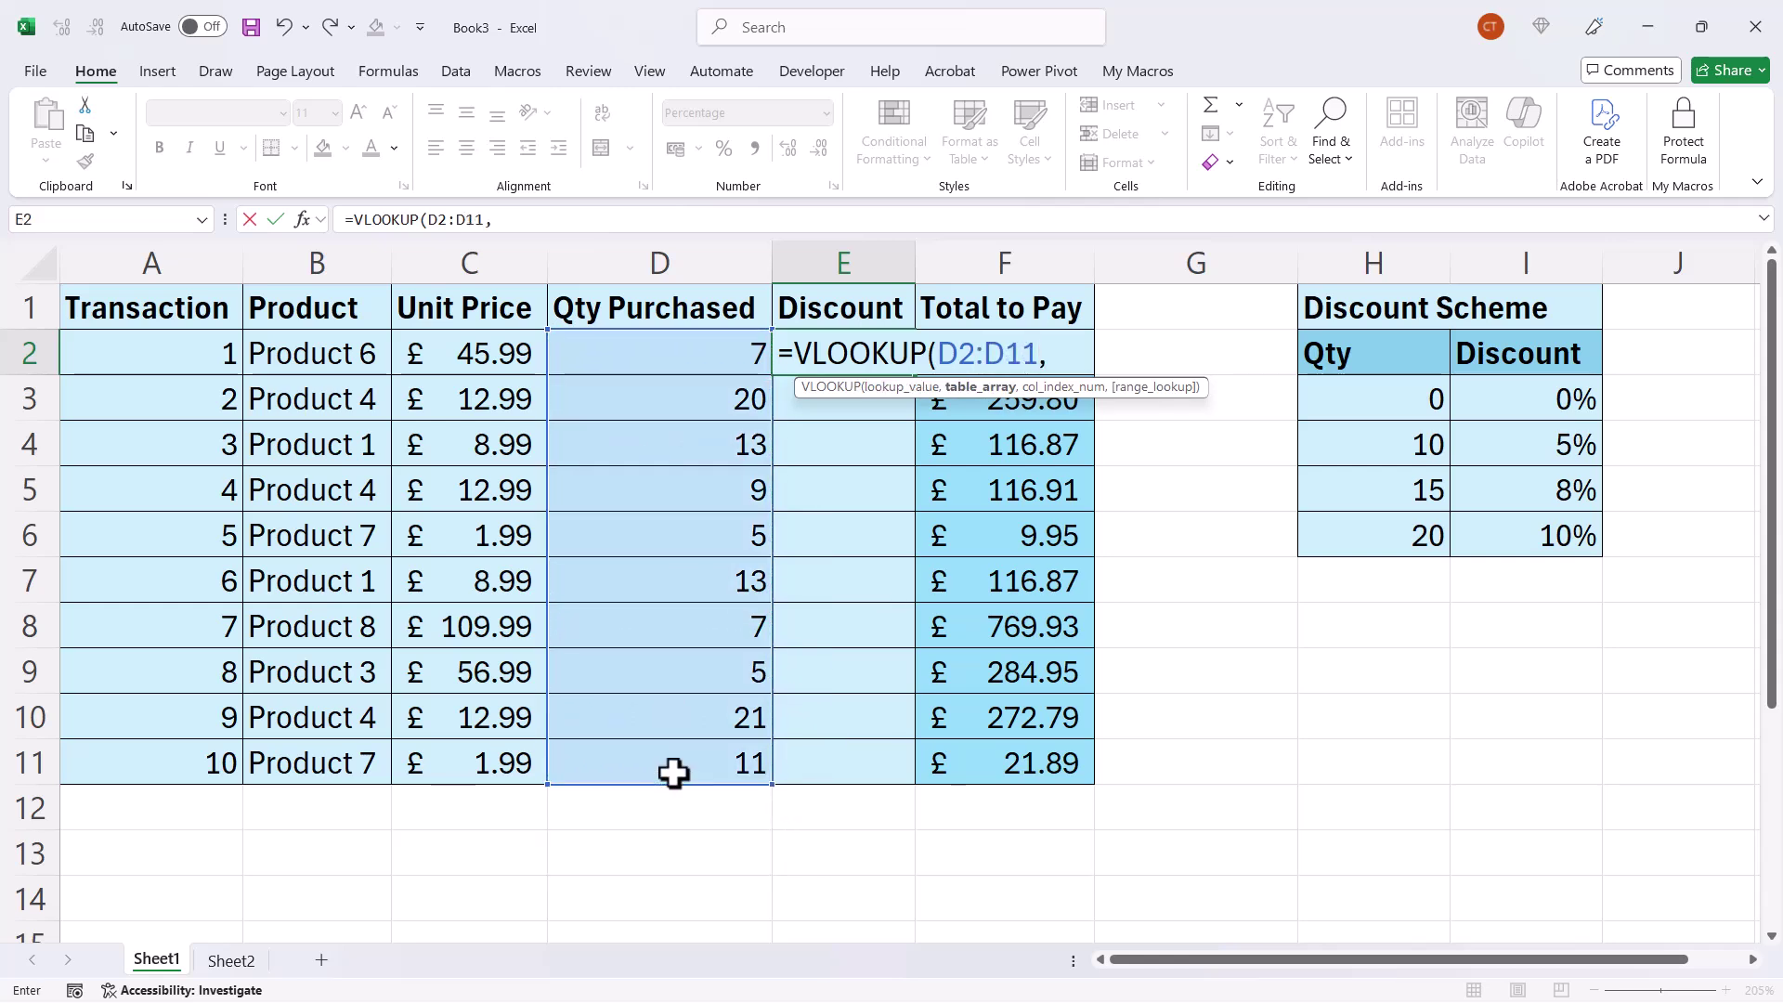
{"action": "left_click_drag", "start_coordinate": [1393, 402], "coordinate": [1513, 533]}
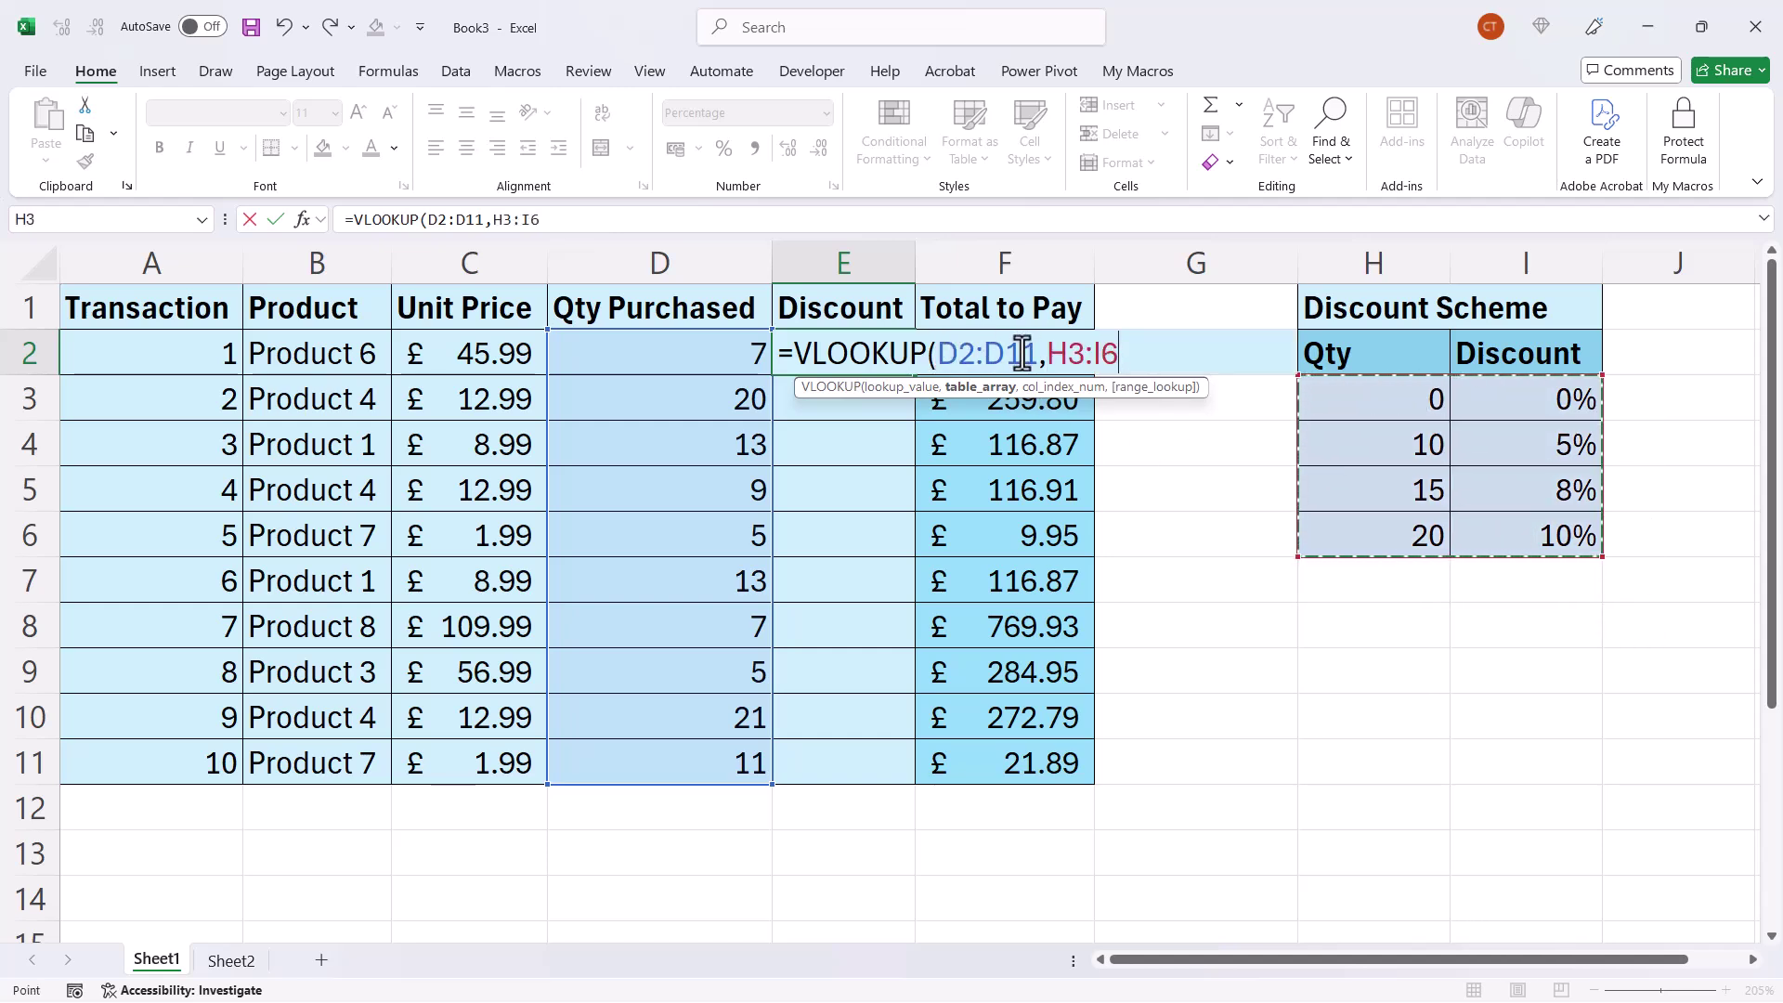
{"action": "type", "text": ","}
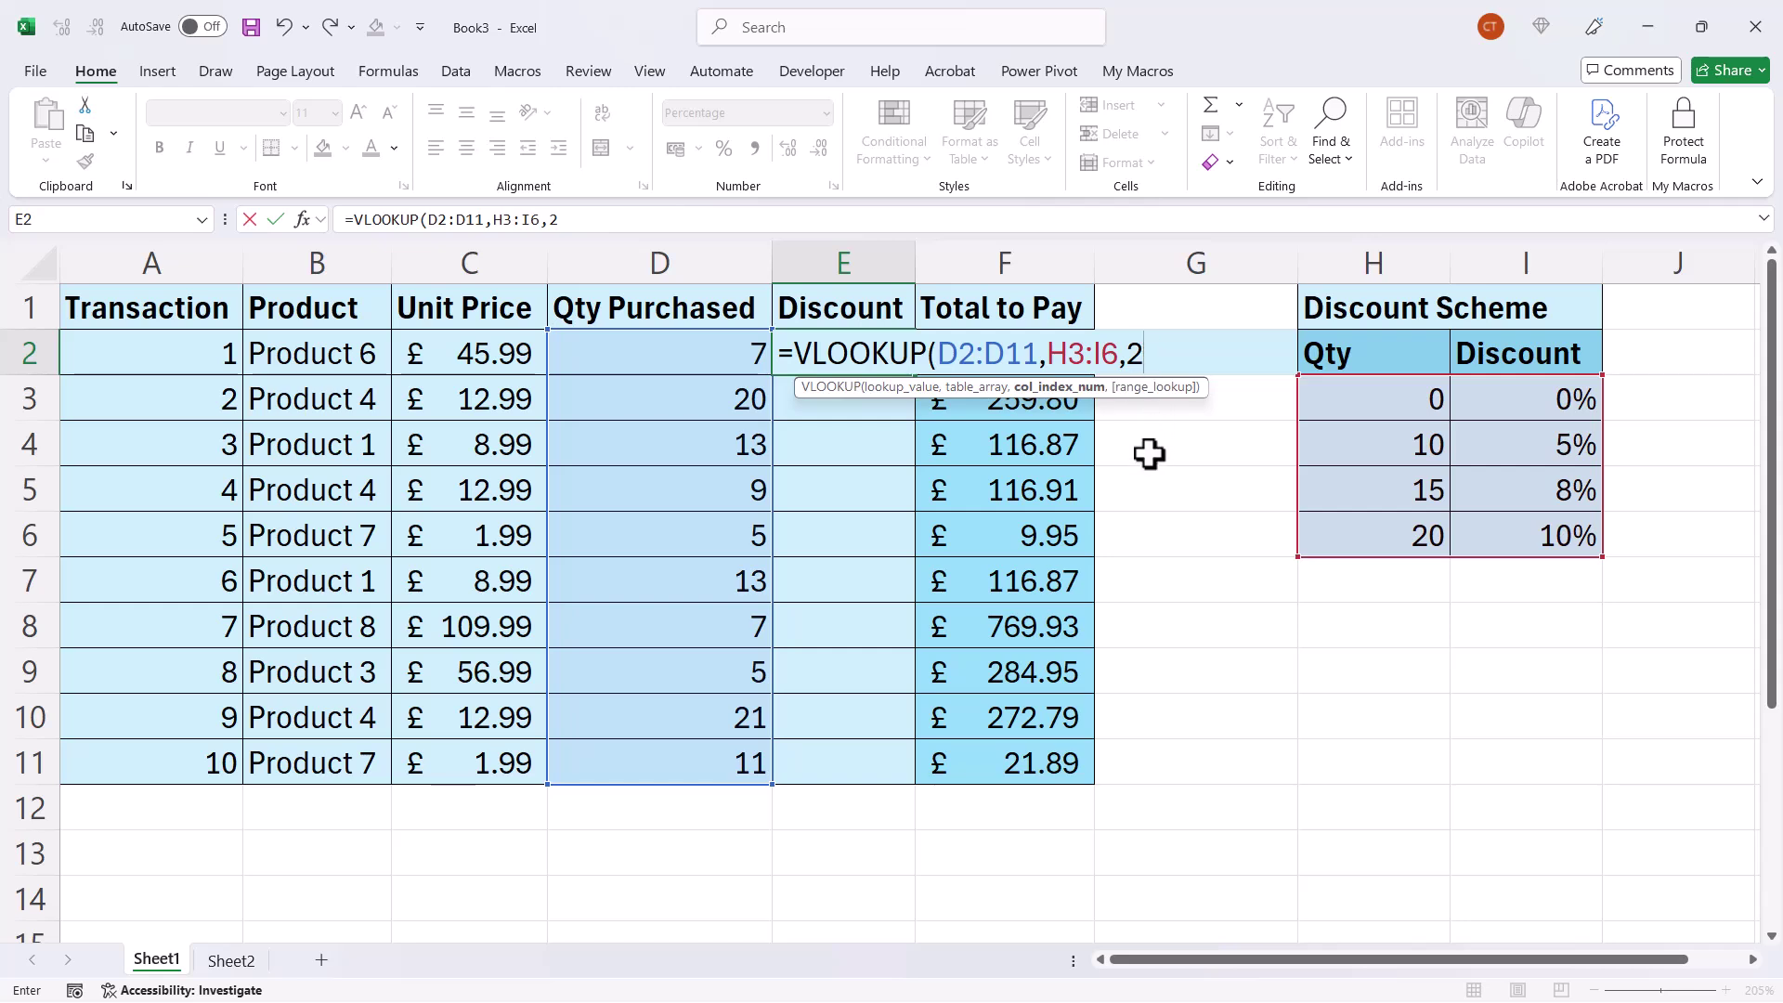
{"action": "type", "text": "2)"}
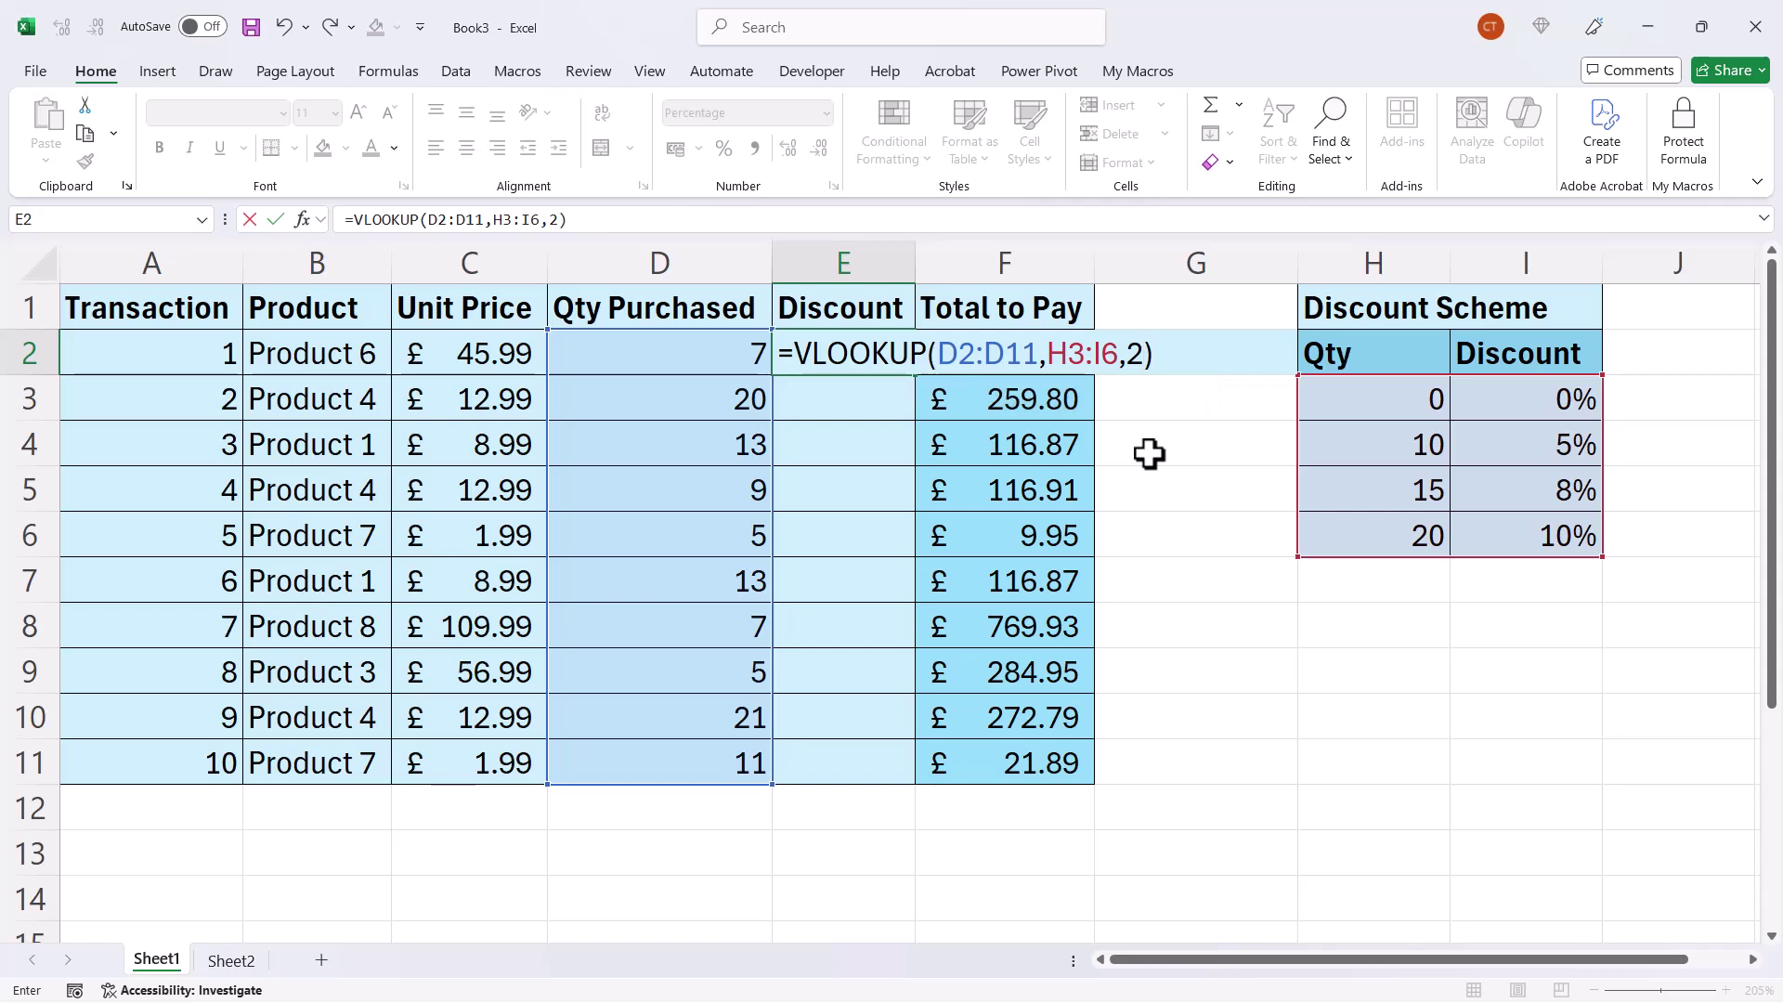
{"action": "key", "text": "Return"}
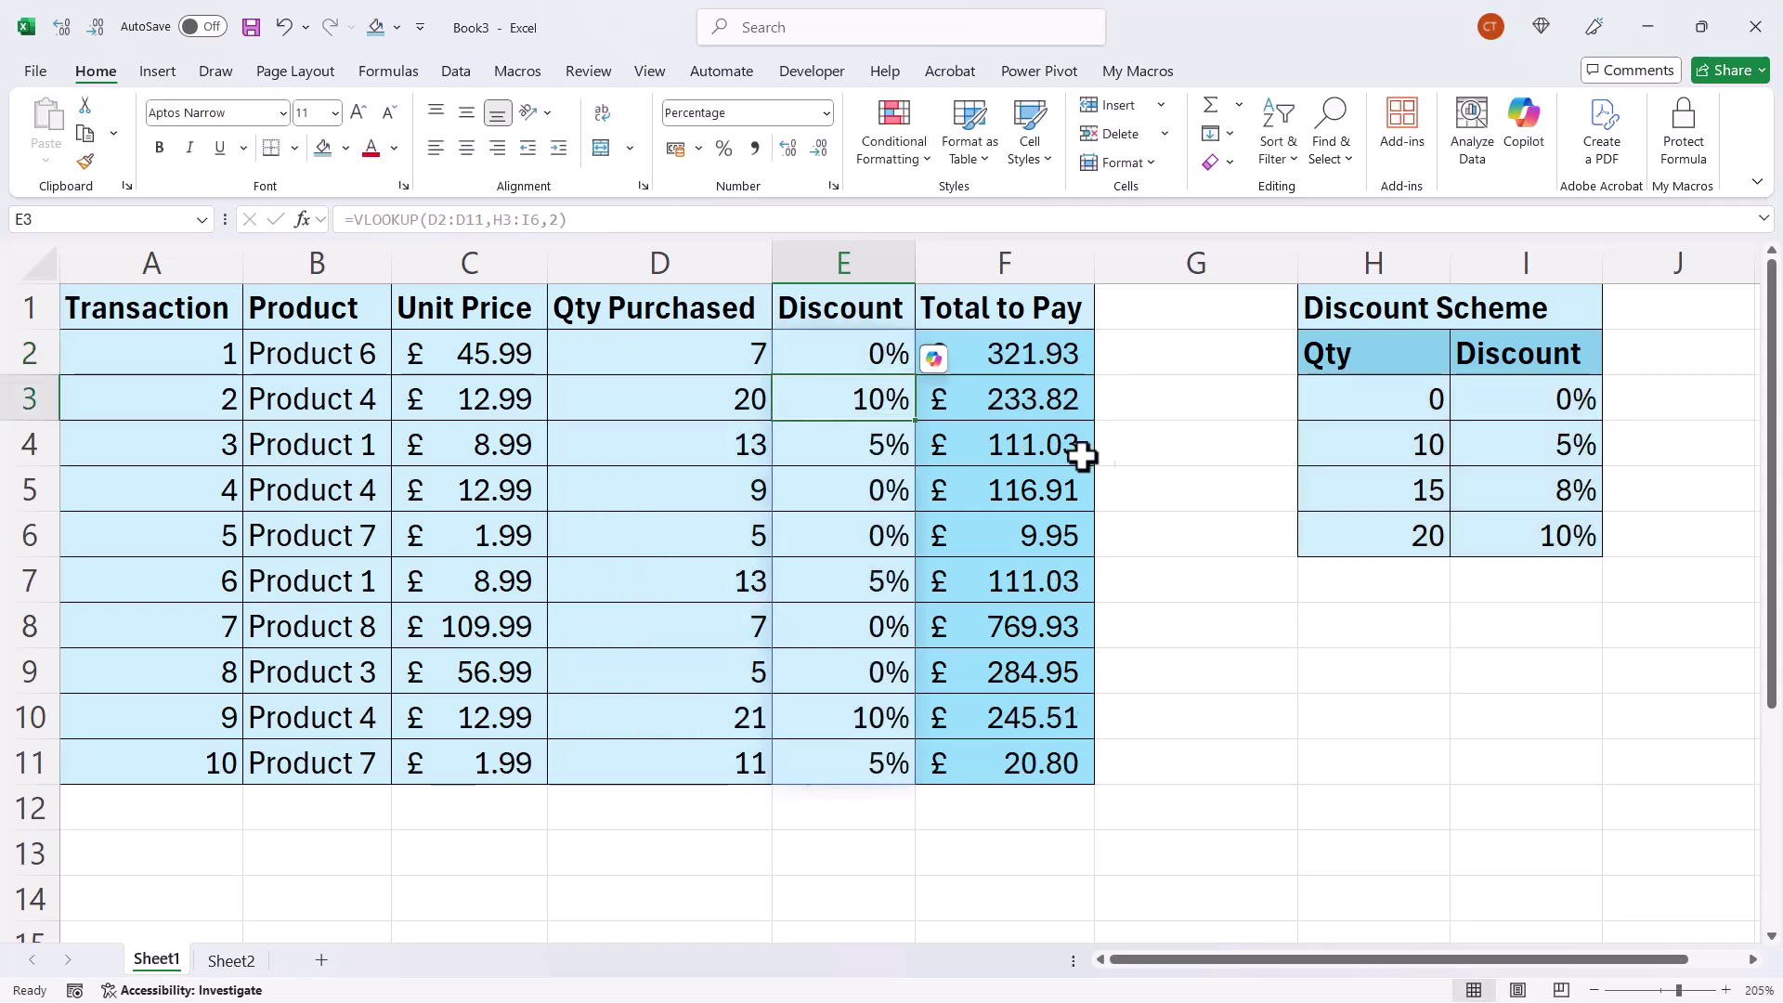
{"action": "double_click", "coordinate": [845, 342]}
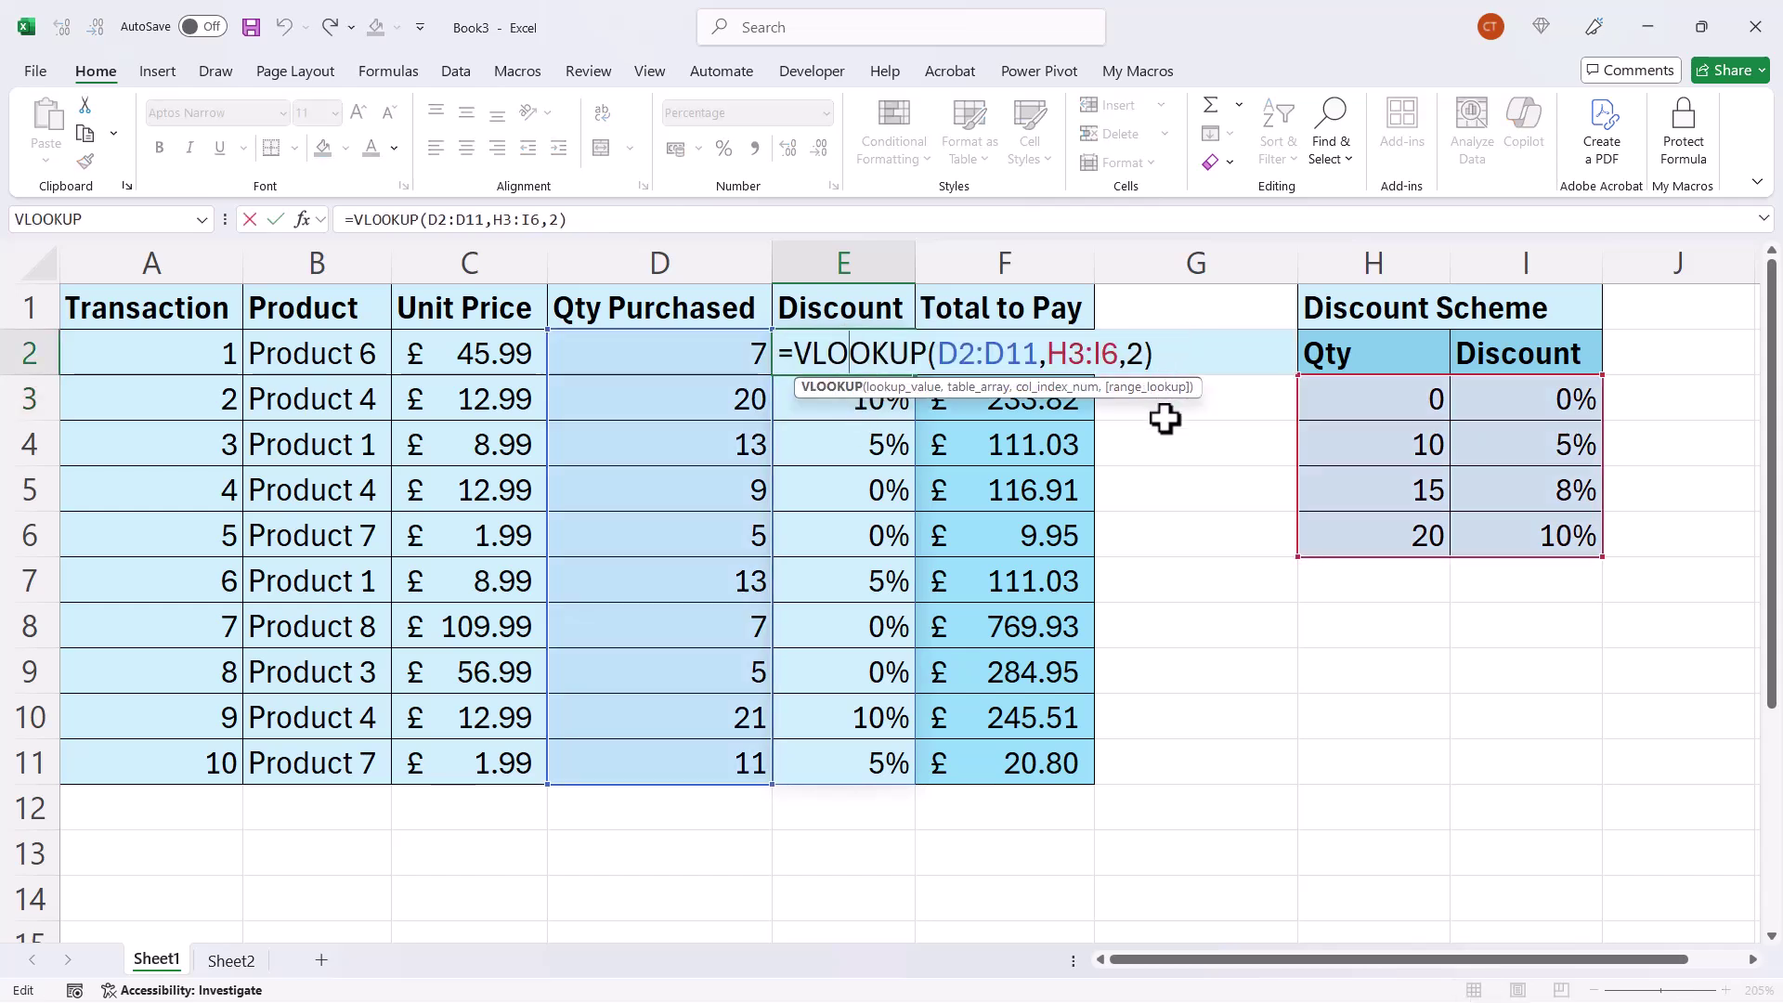
{"action": "key", "text": "Return"}
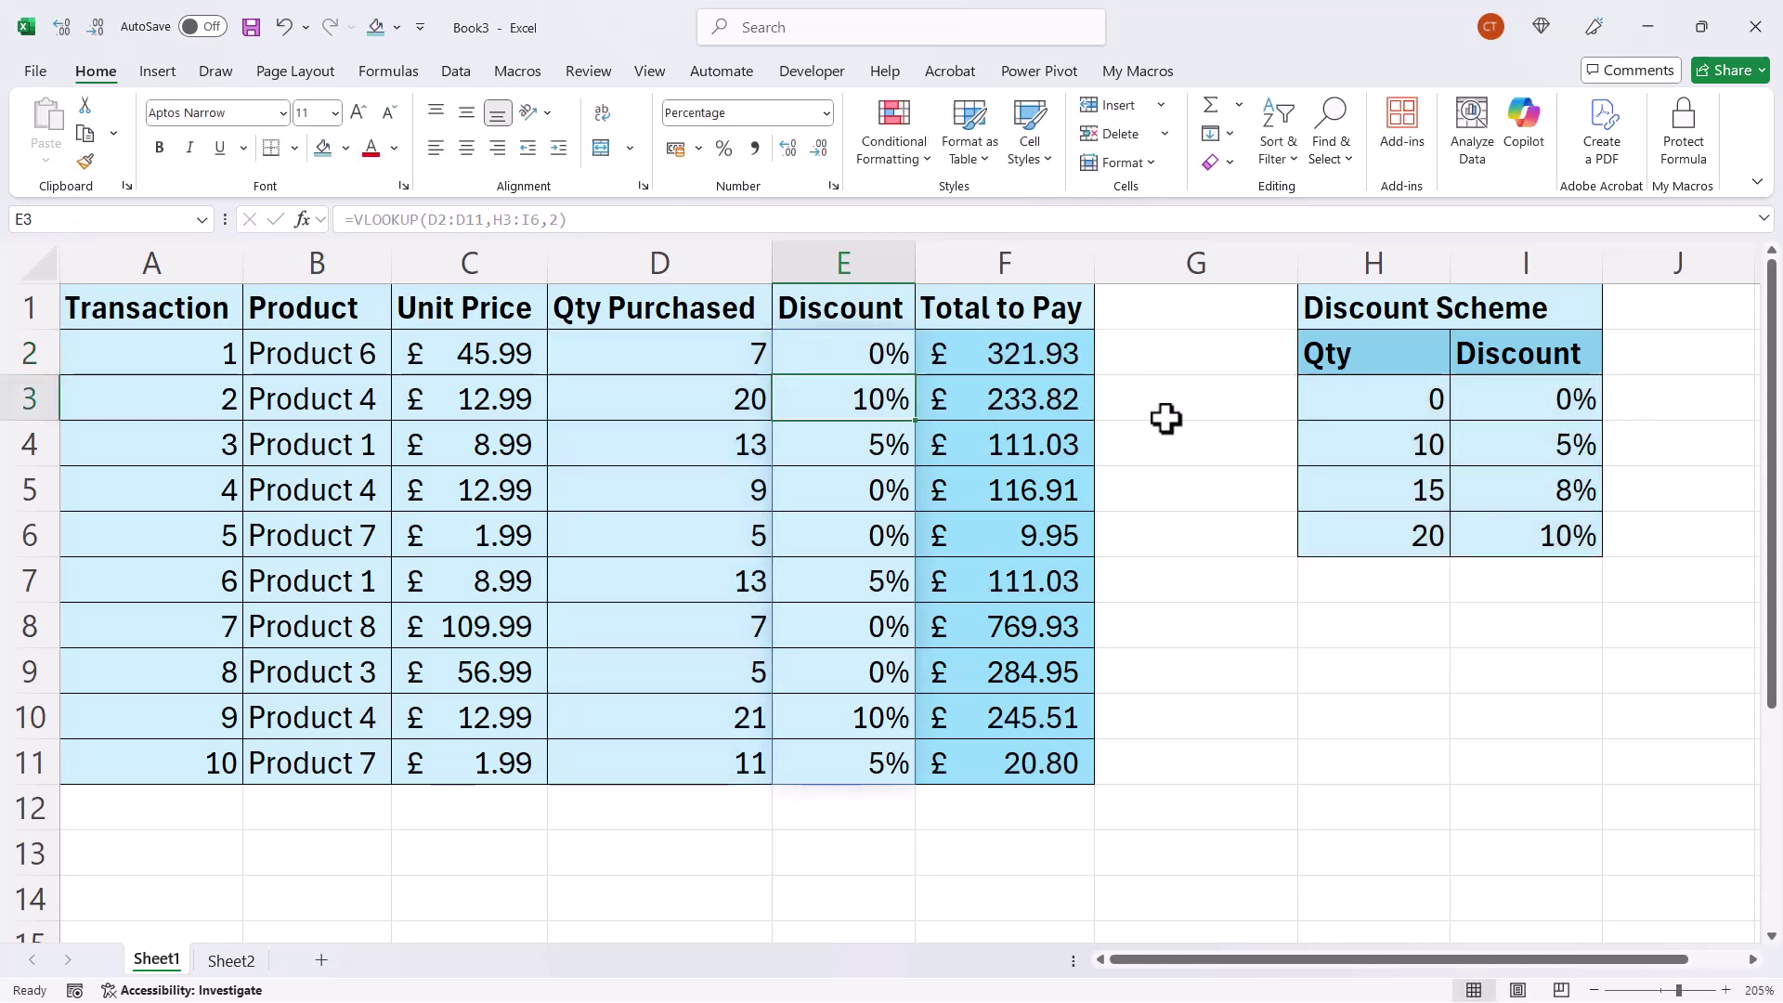
Step: On Sheet2, review C2's IF/OR/AND restock formula, then delete the formulas in C2:C7
{"action": "left_click", "coordinate": [228, 962]}
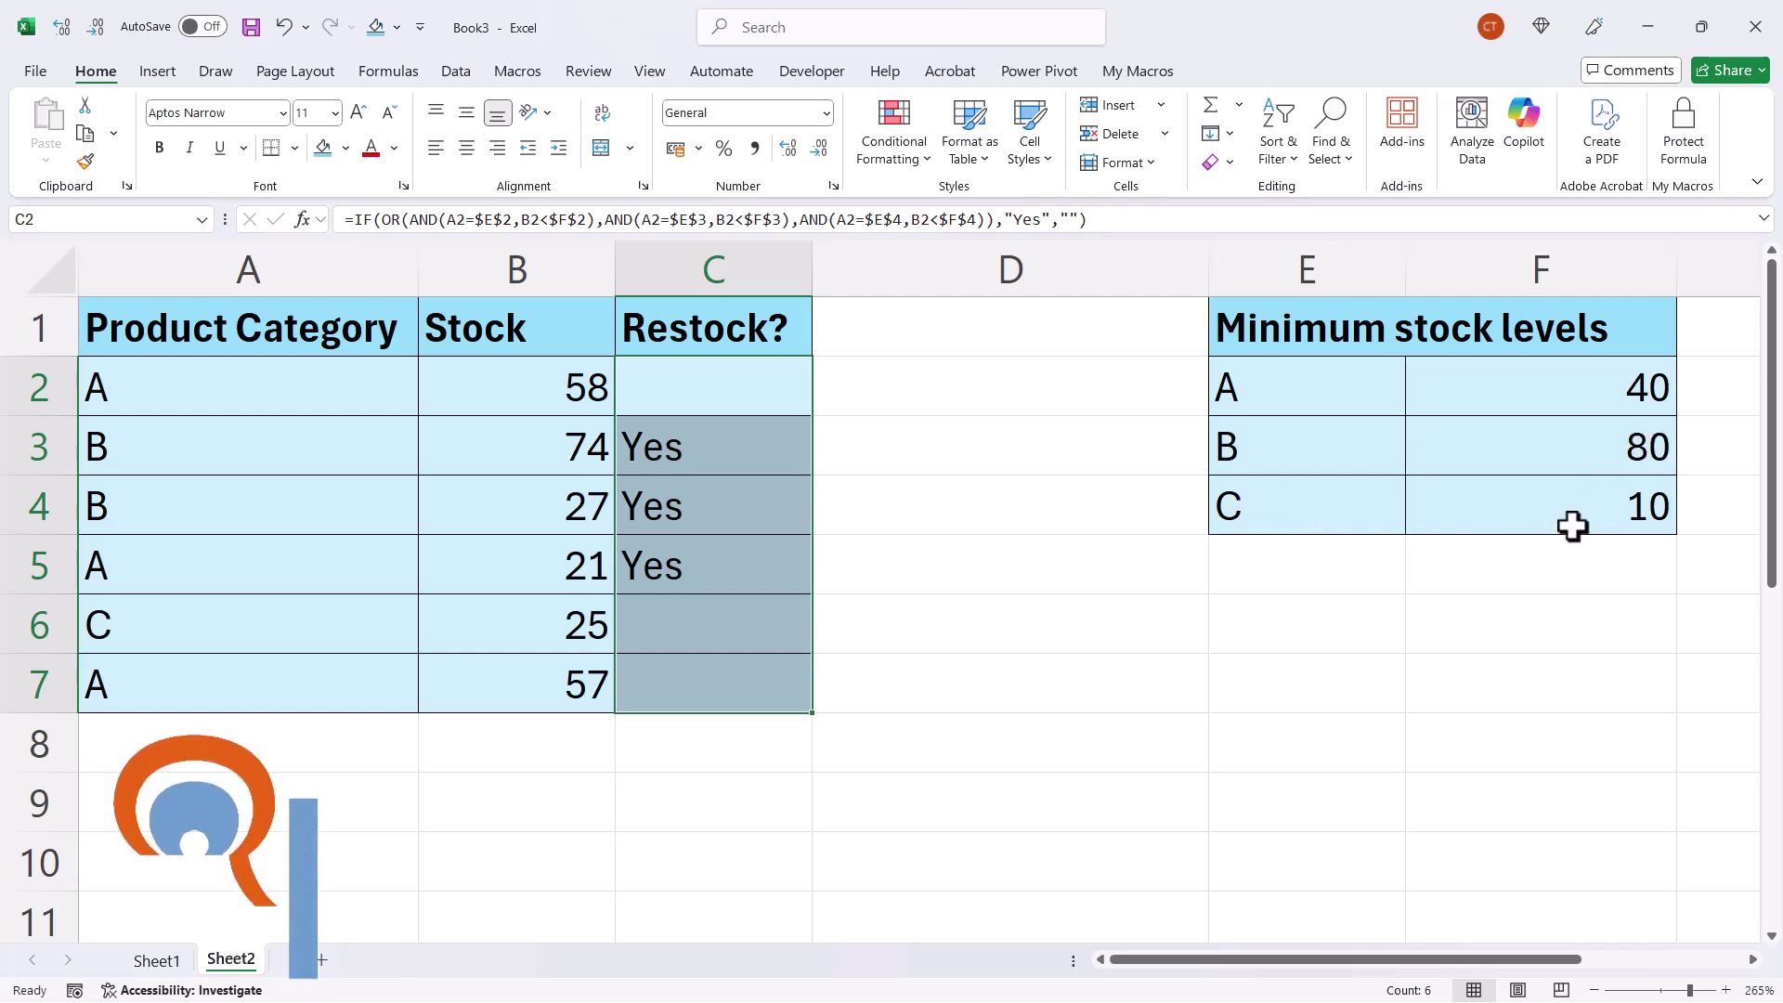
{"action": "double_click", "coordinate": [724, 393]}
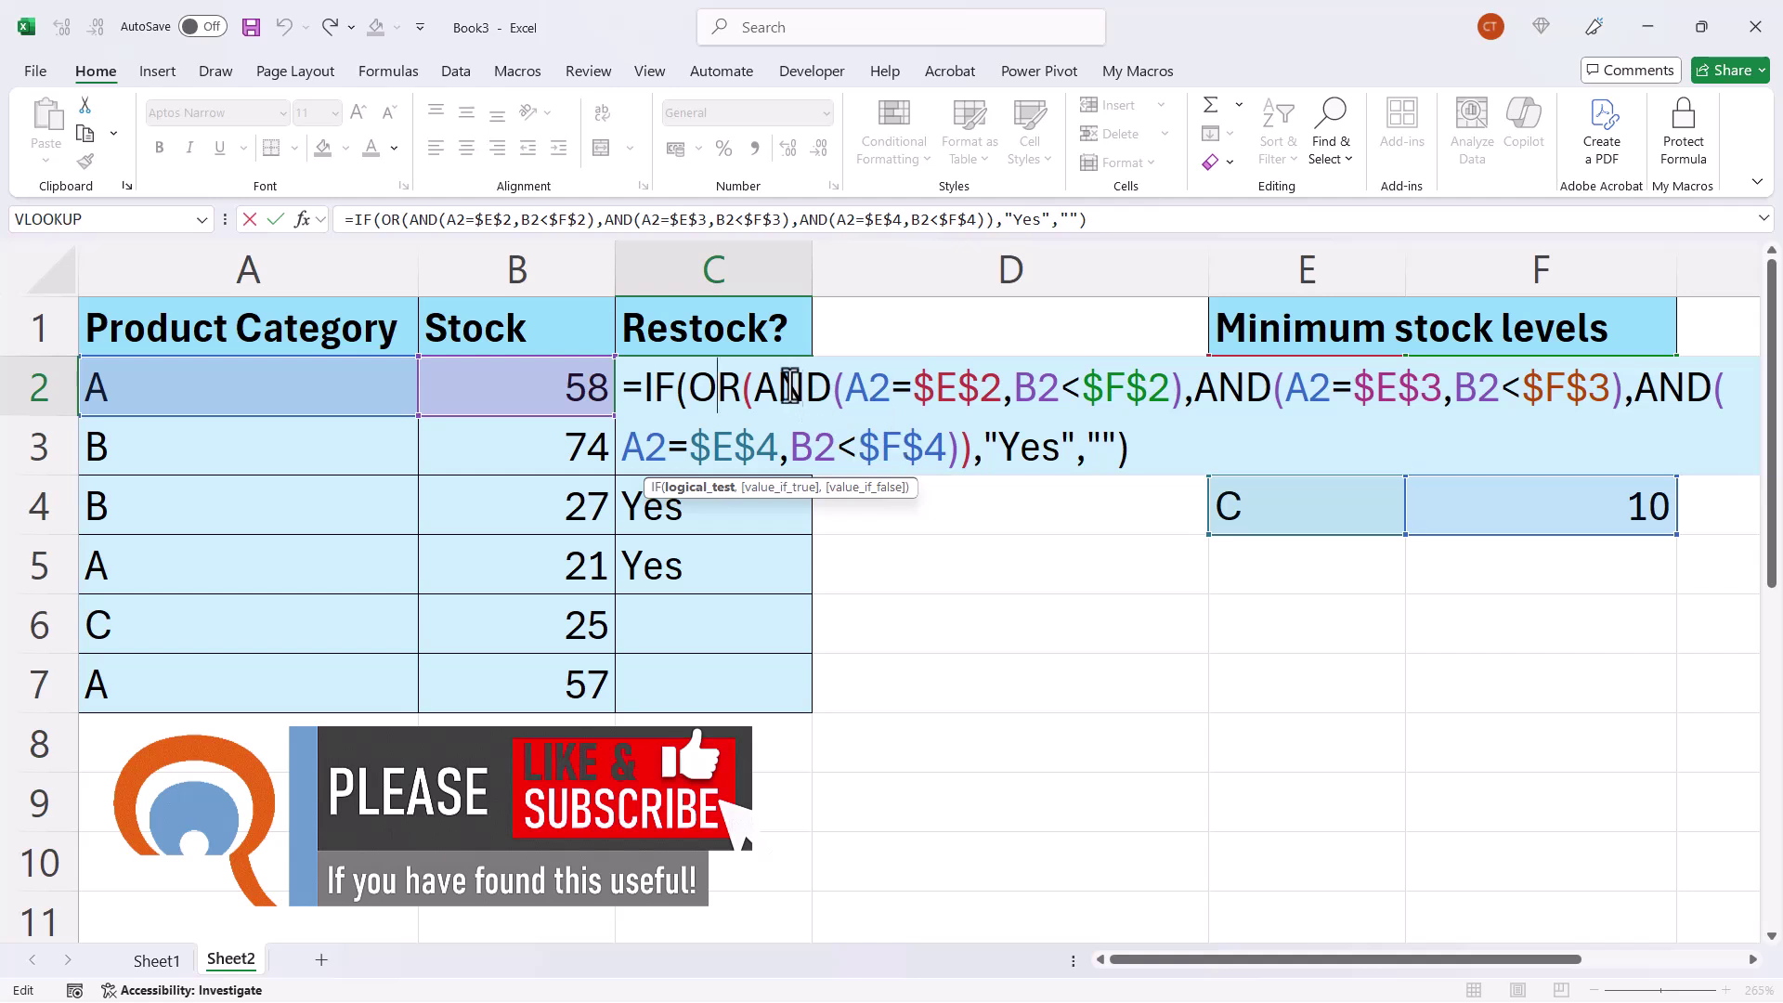
{"action": "left_click_drag", "start_coordinate": [752, 387], "coordinate": [1183, 386]}
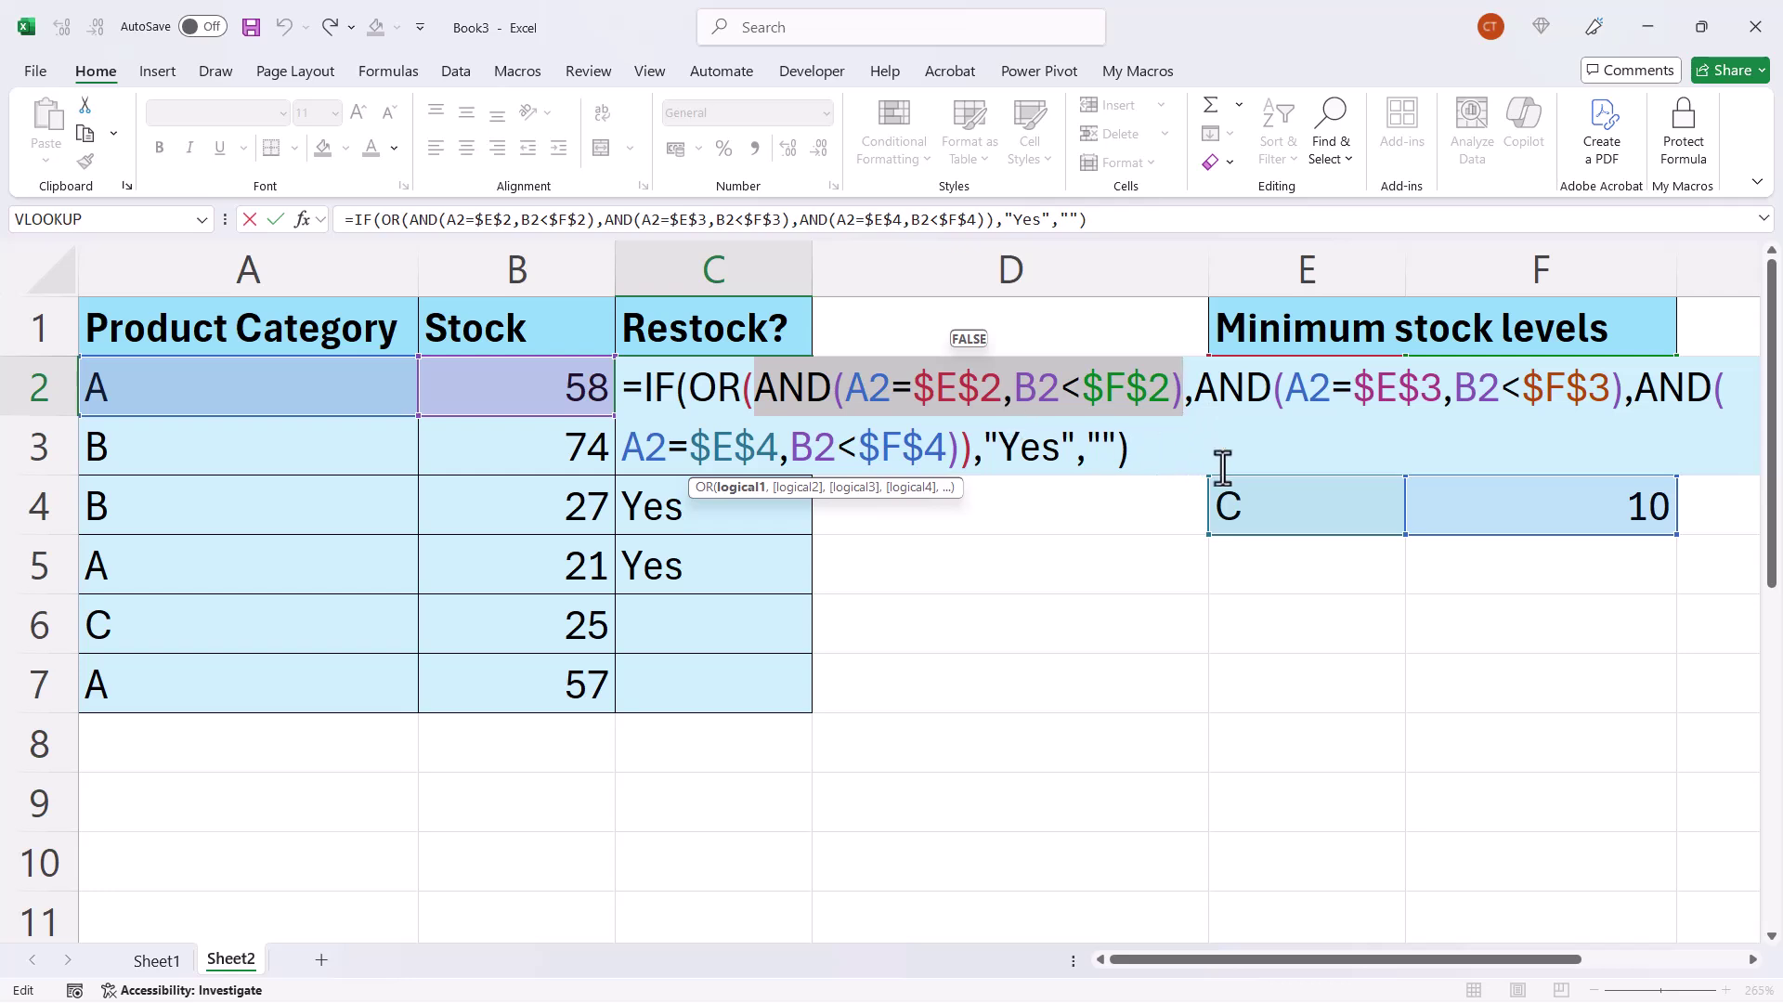
{"action": "key", "text": "Return"}
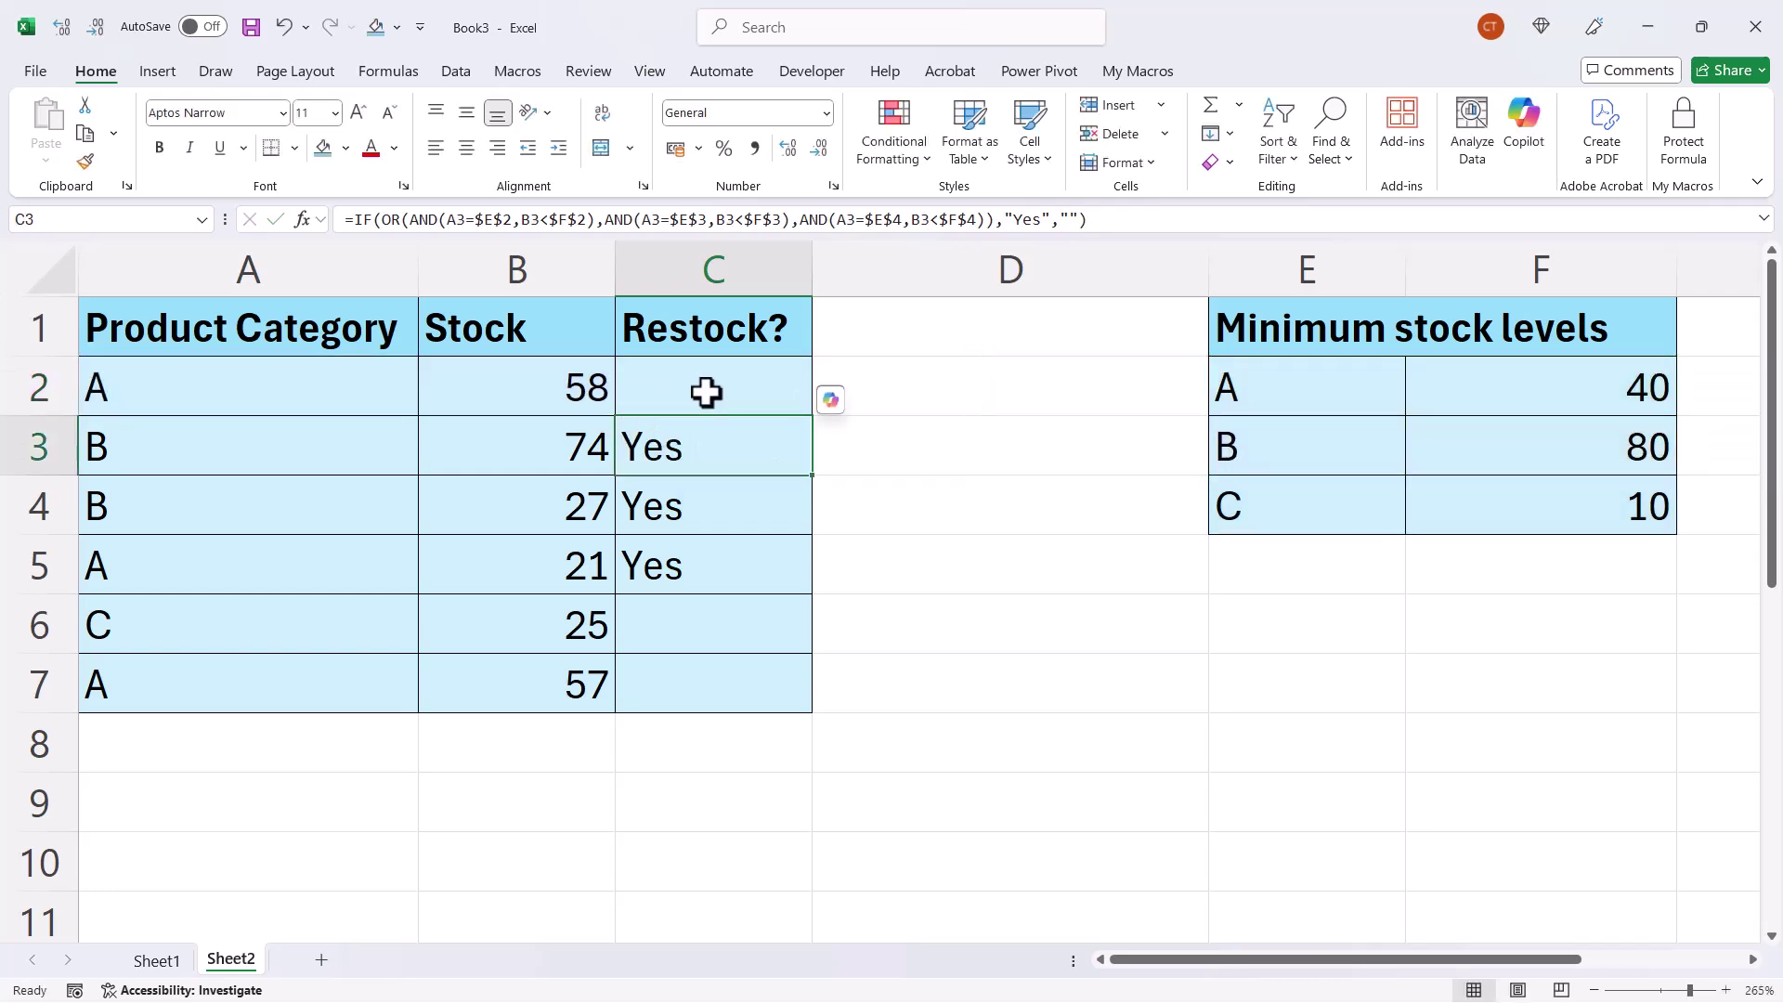
{"action": "left_click_drag", "start_coordinate": [704, 390], "coordinate": [676, 678]}
{"action": "key", "text": "Delete"}
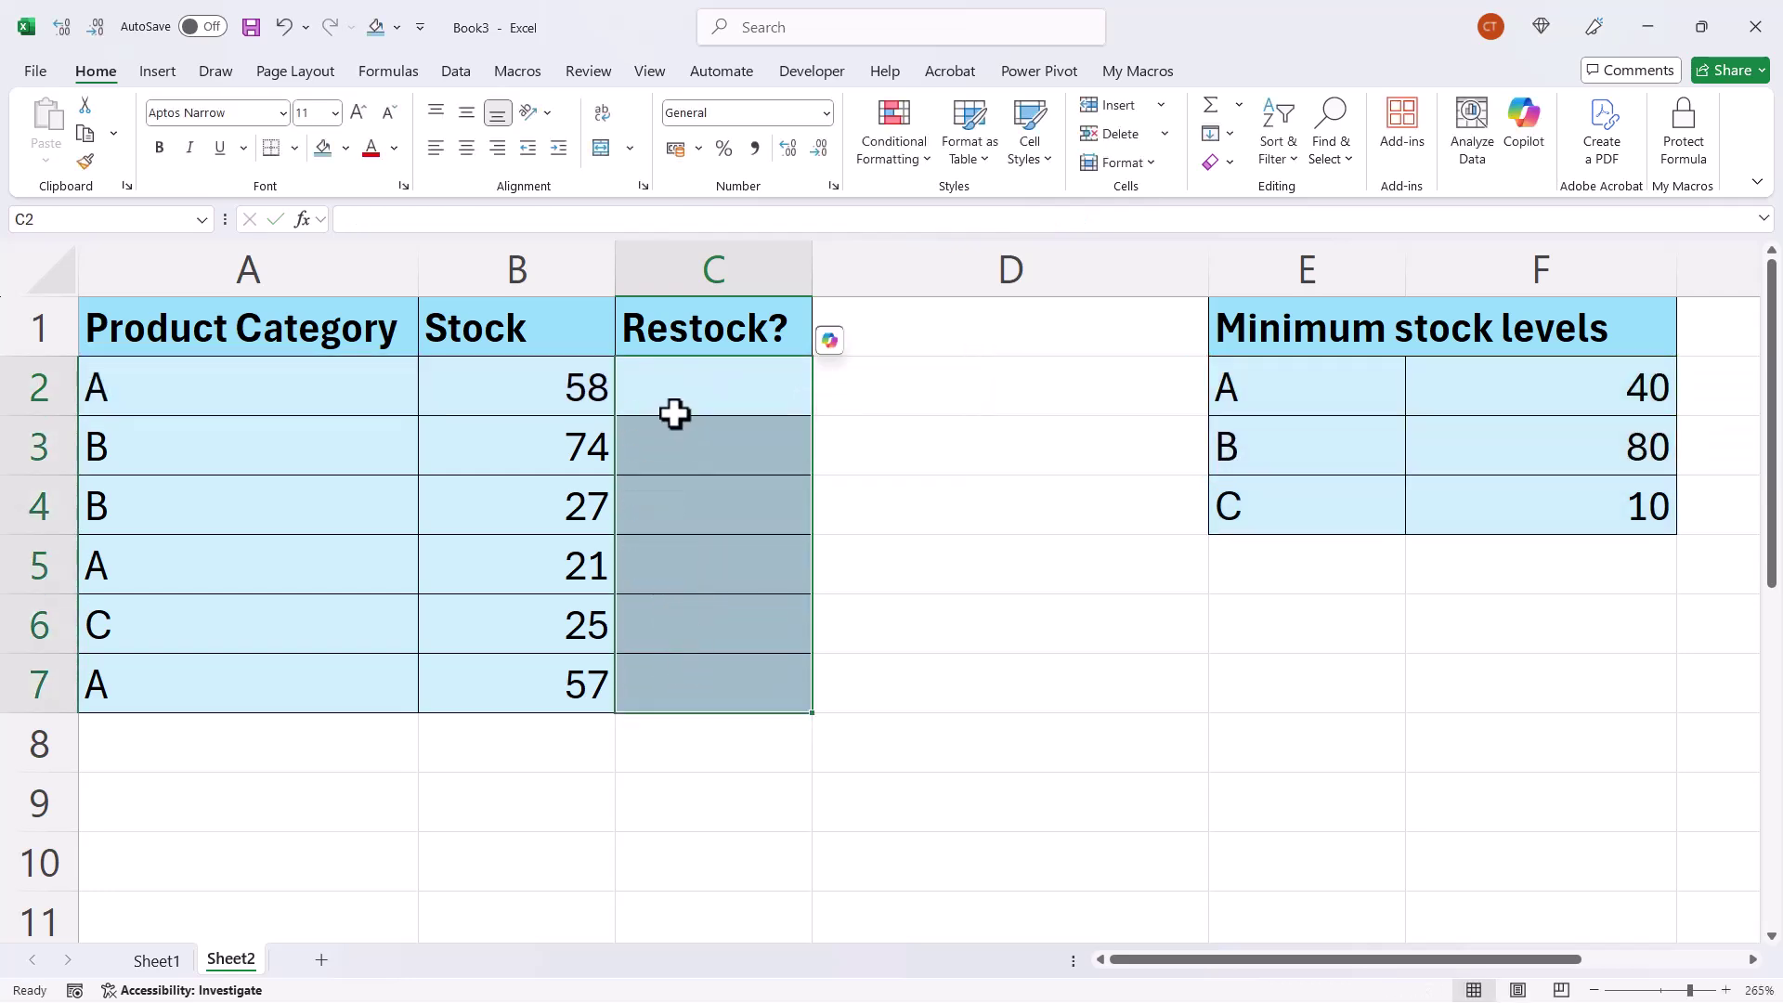
Step: Enter =VLOOKUP(A2:A7,E2:F4,2,FALSE) in C2 to return each category's minimum stock level
{"action": "left_click", "coordinate": [679, 394]}
{"action": "type", "text": "=VLOOKUP("}
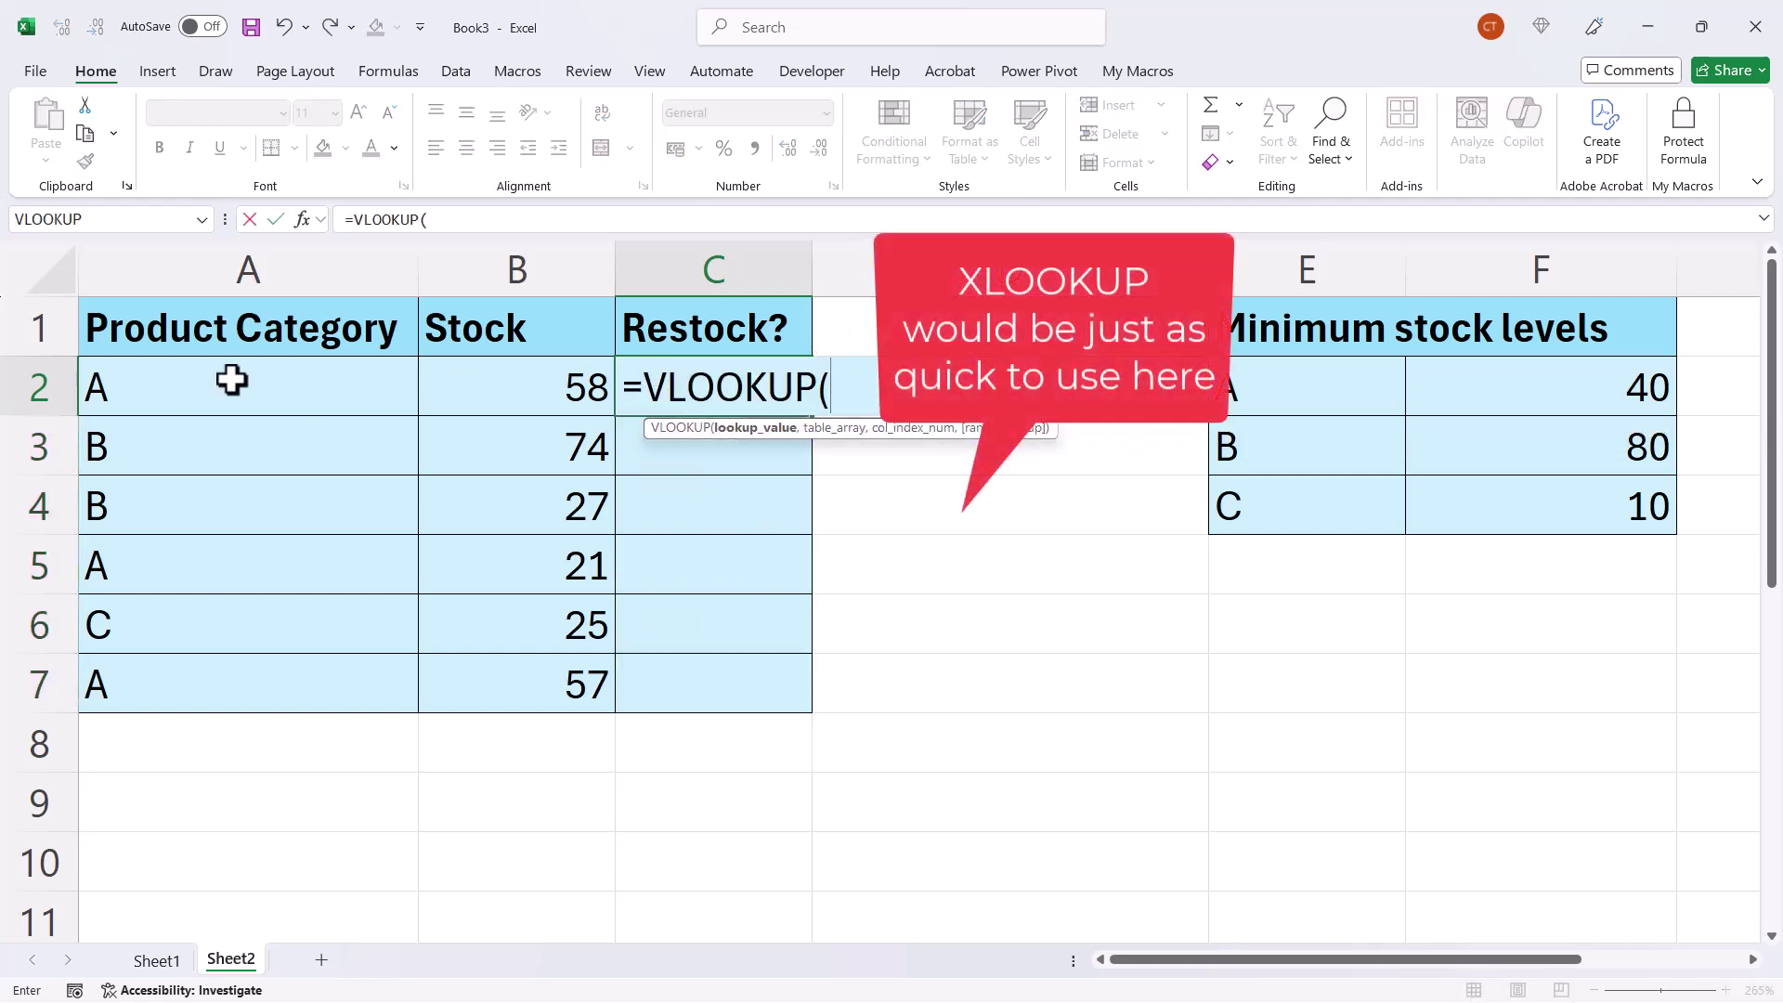
{"action": "left_click_drag", "start_coordinate": [239, 381], "coordinate": [209, 679]}
{"action": "type", "text": ","}
{"action": "left_click", "coordinate": [1315, 392]}
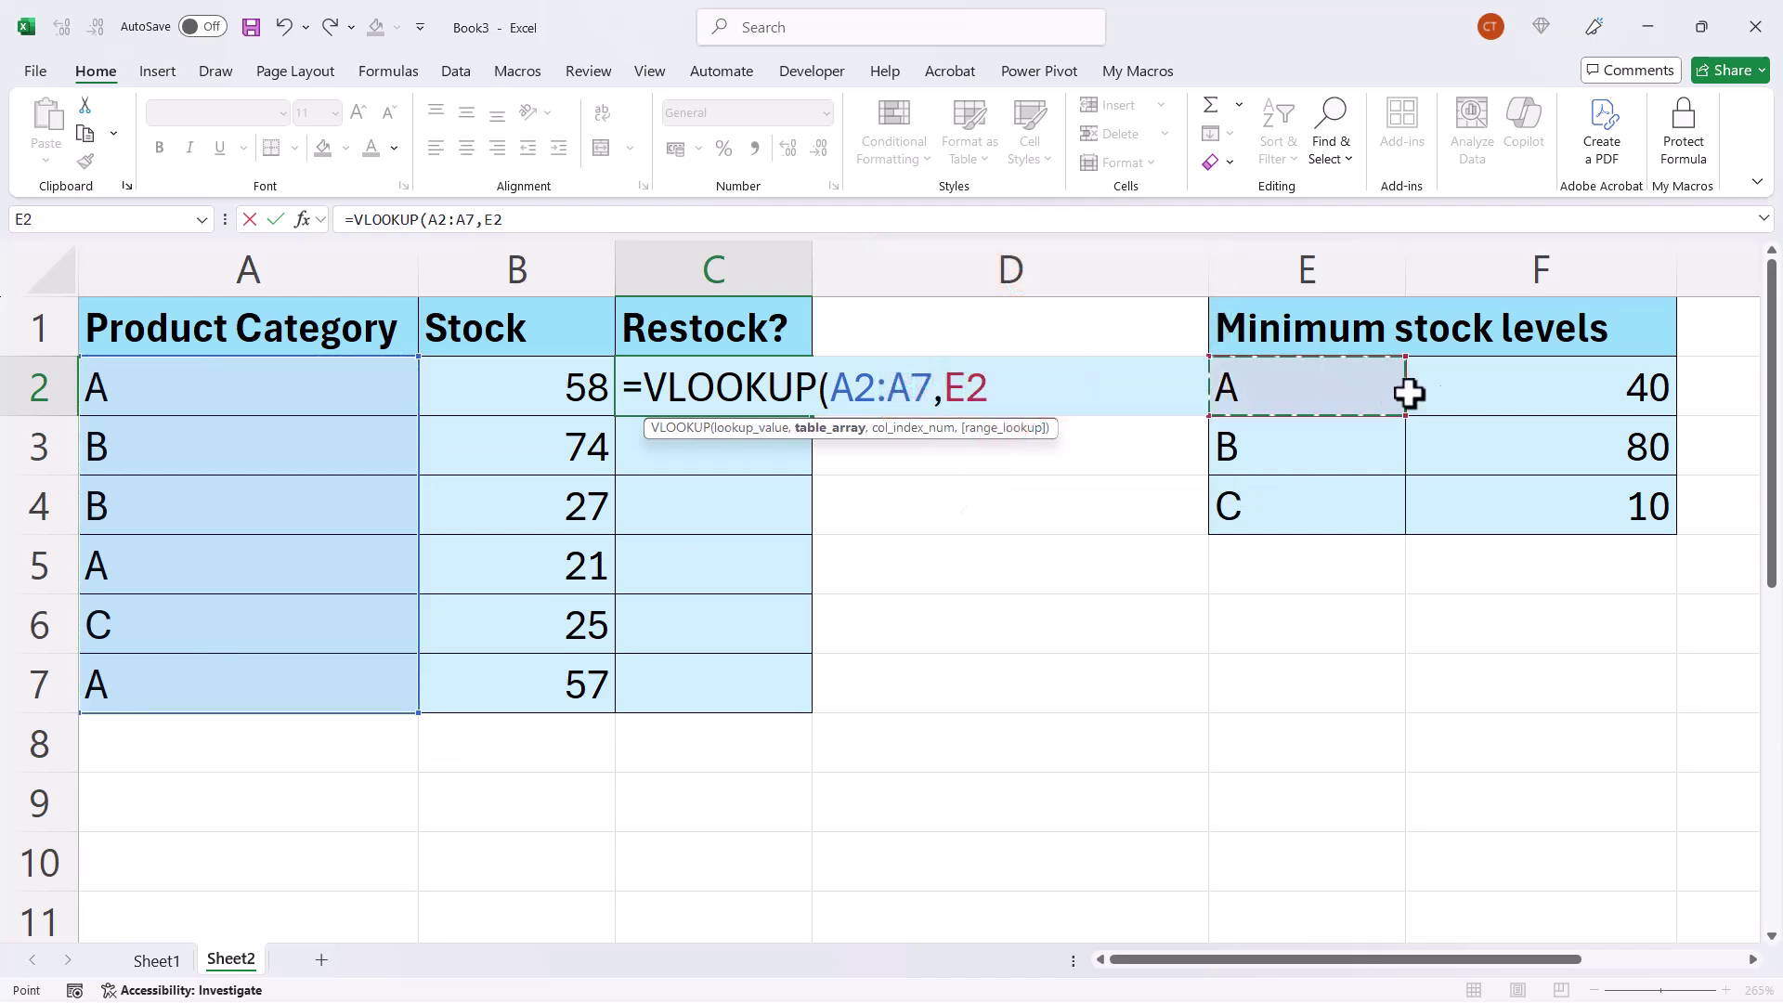
{"action": "left_click_drag", "start_coordinate": [1409, 393], "coordinate": [1530, 514]}
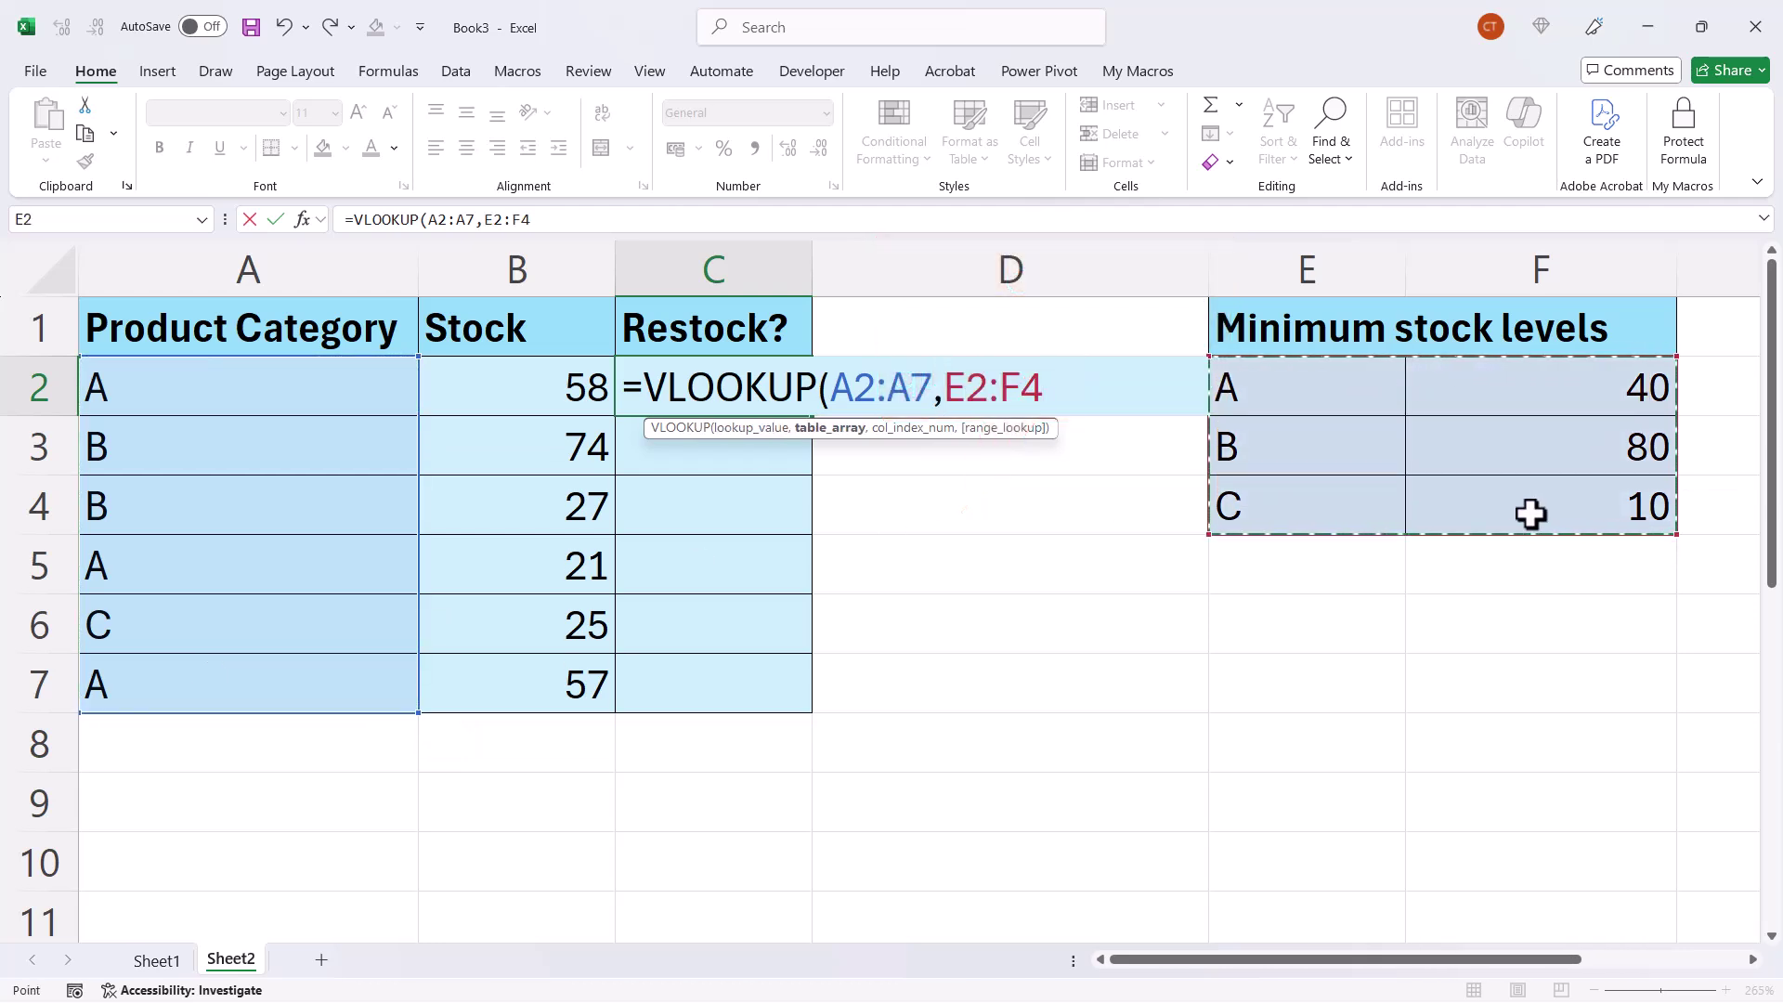
{"action": "type", "text": ","}
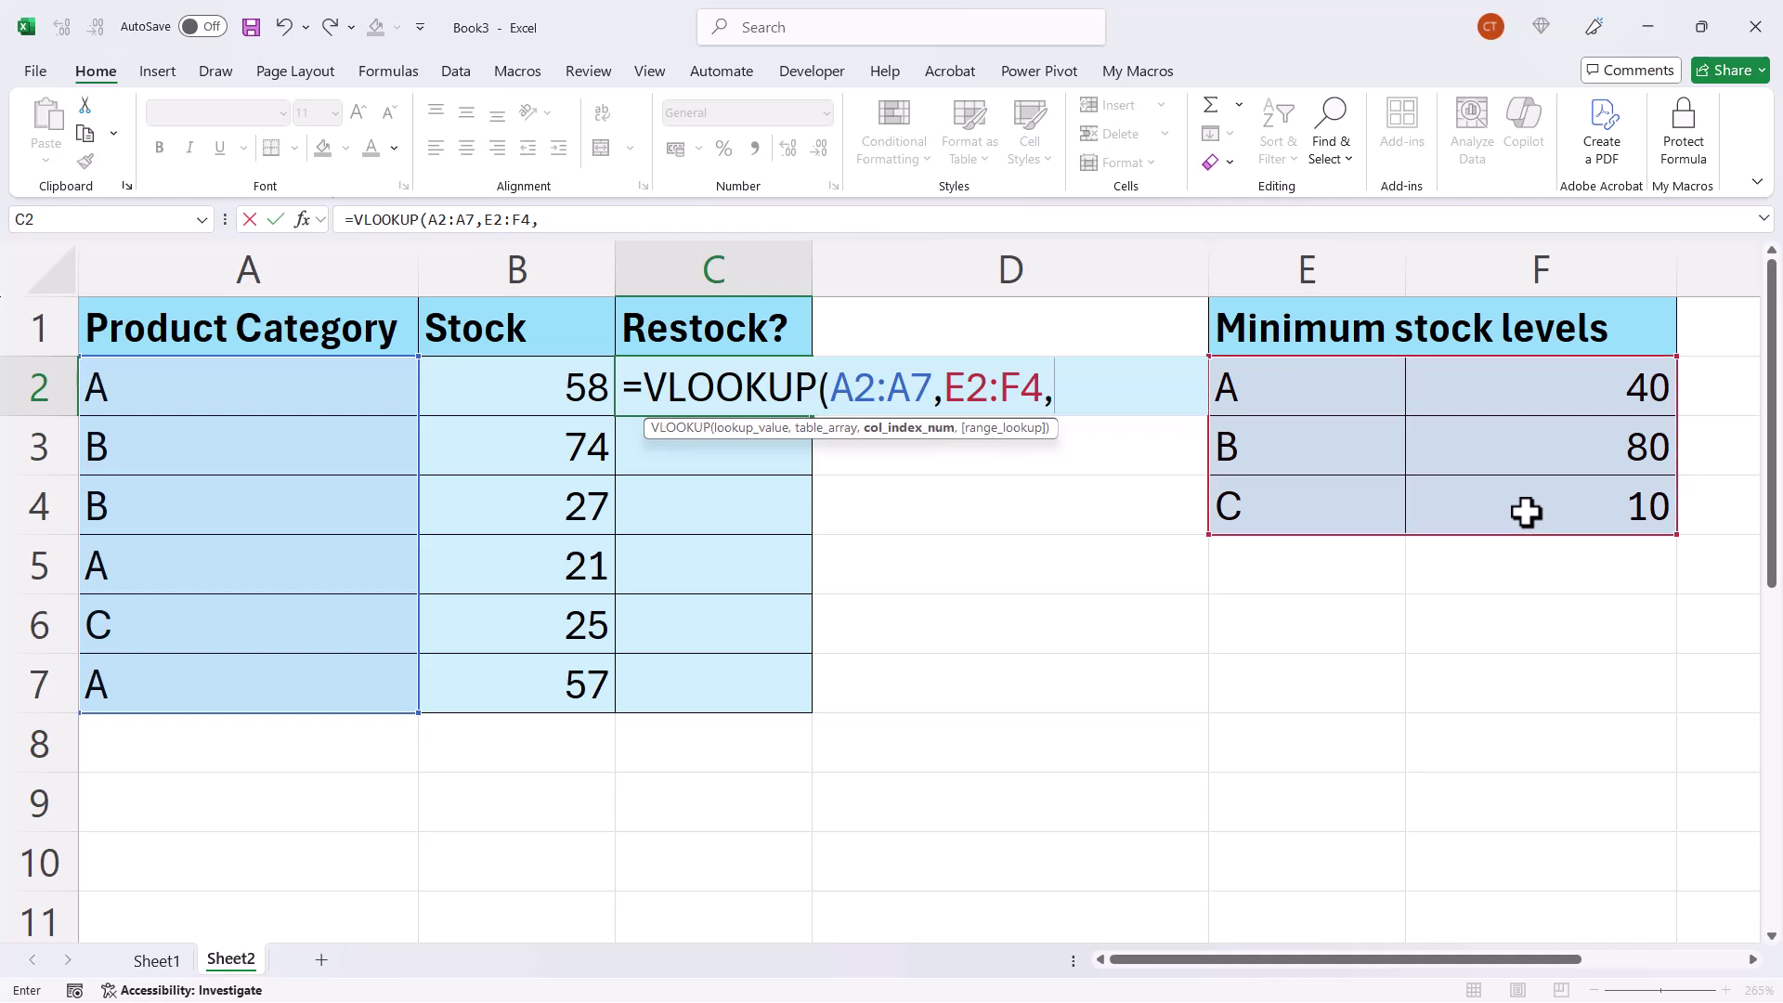
{"action": "type", "text": "2"}
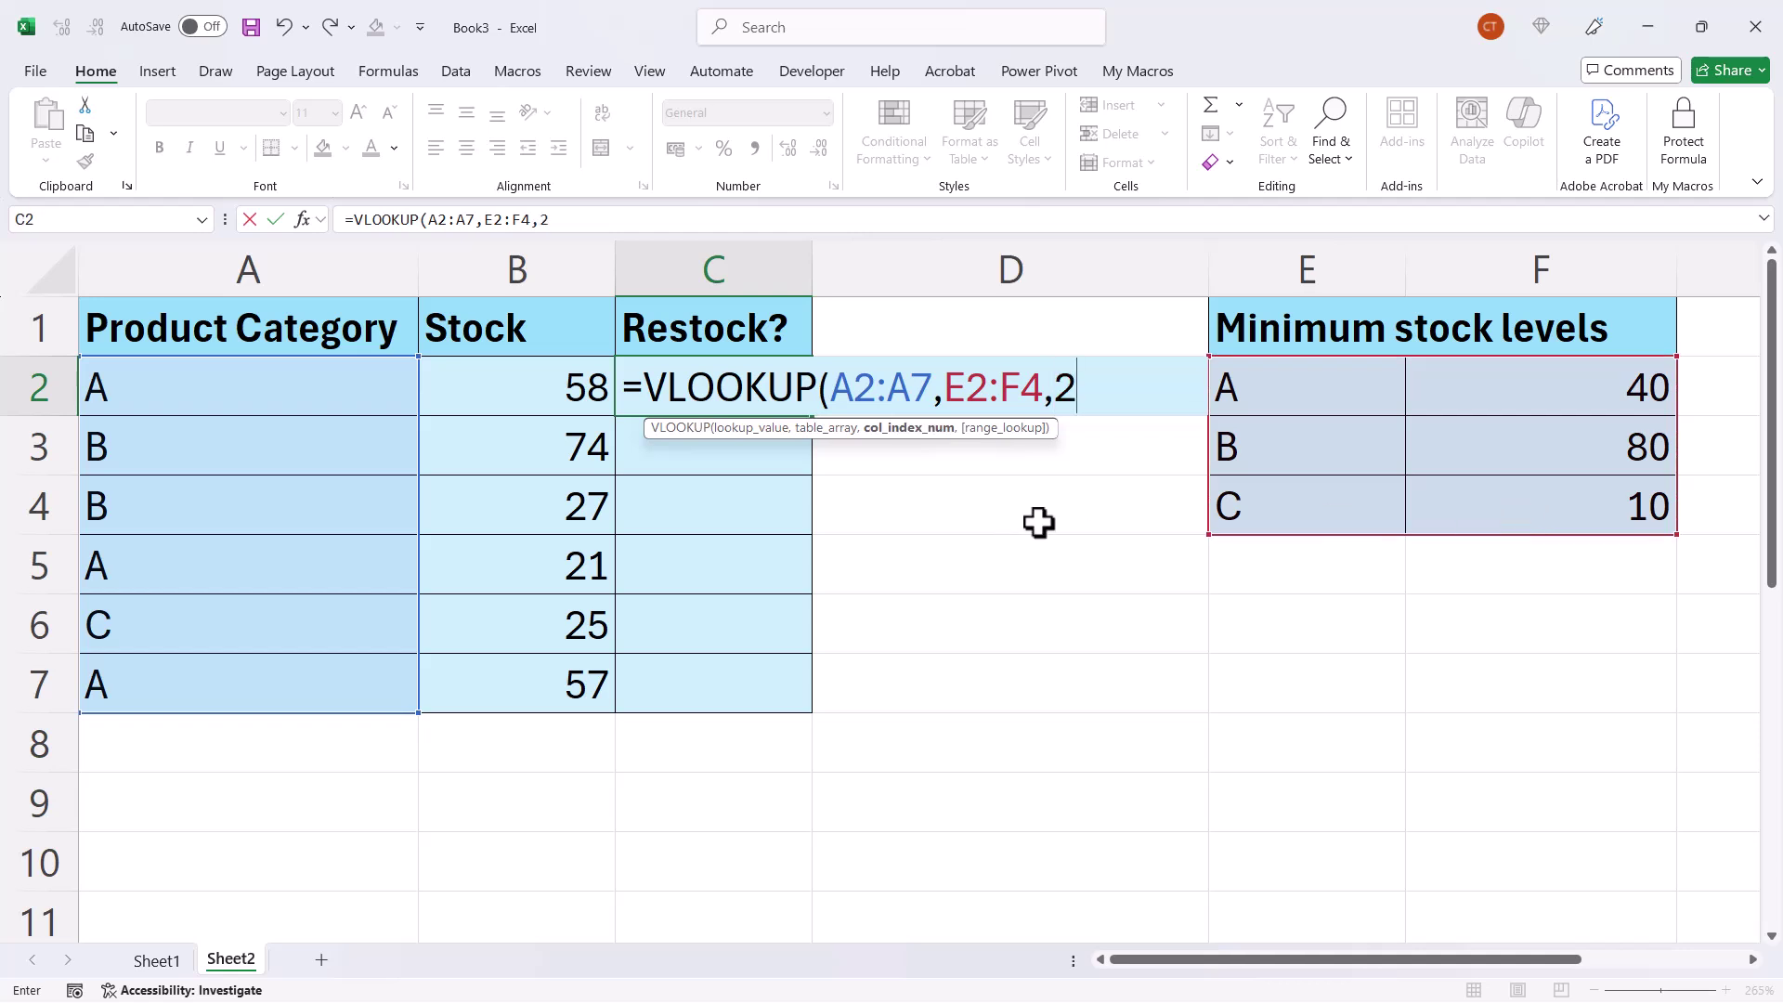
{"action": "type", "text": ","}
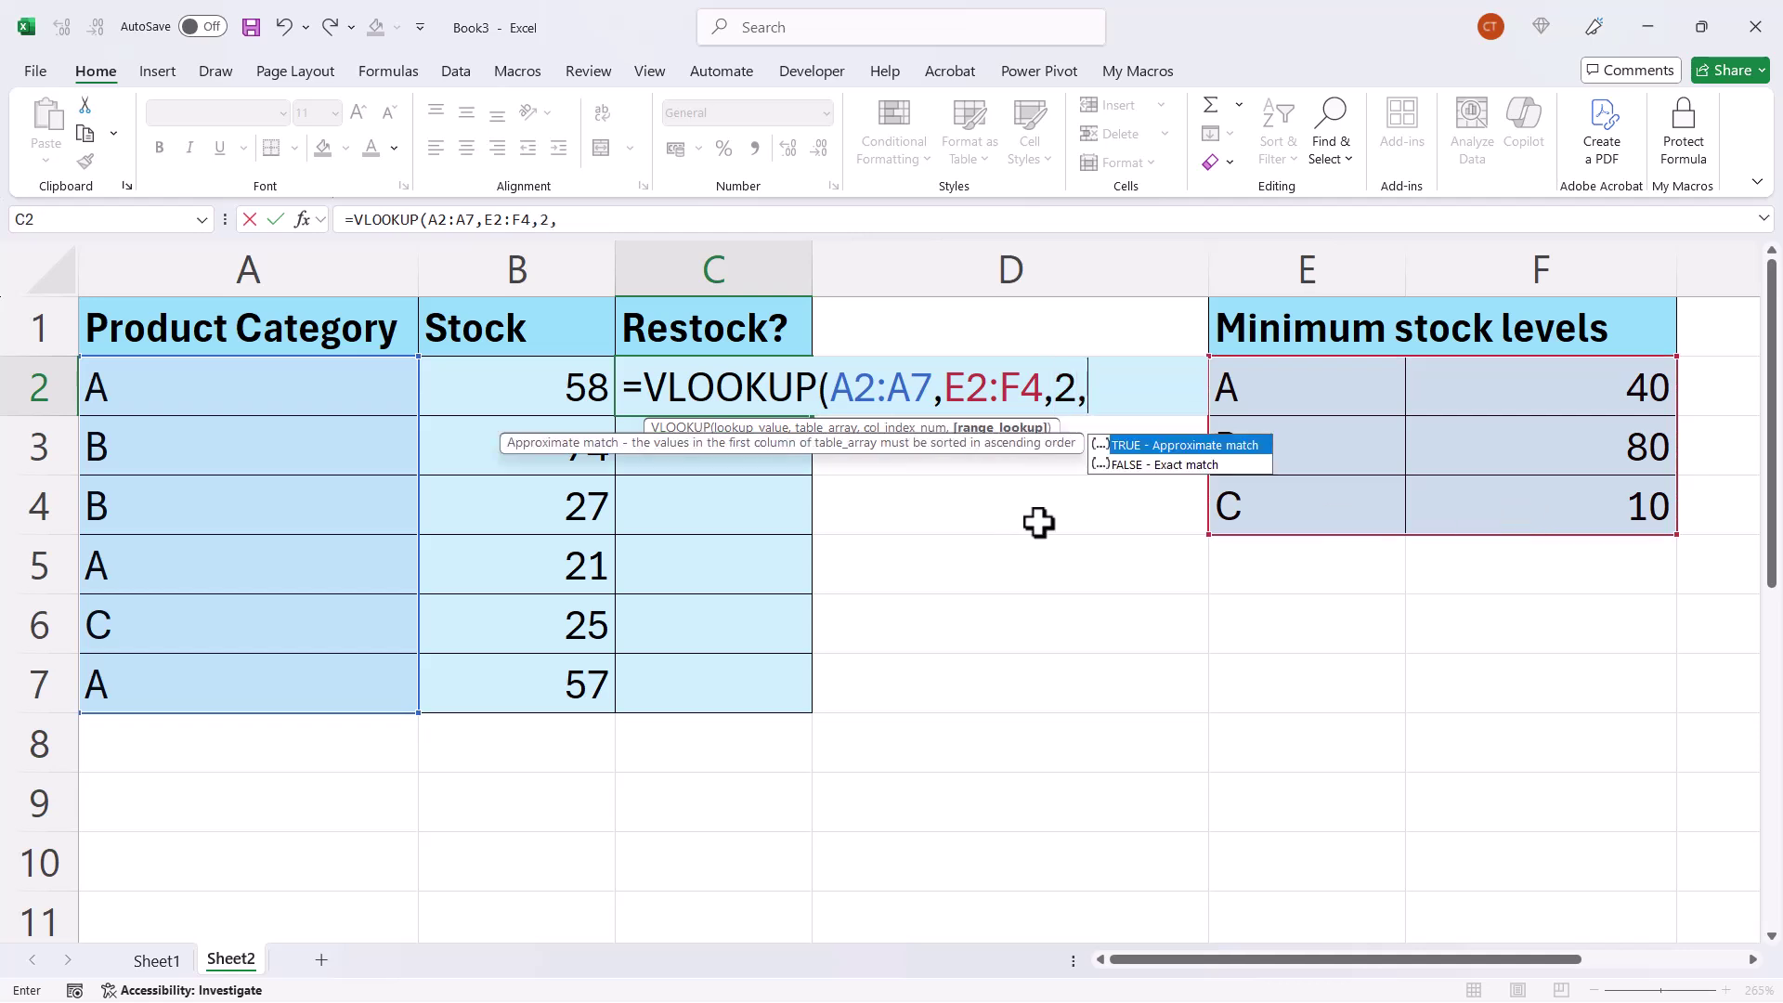
{"action": "double_click", "coordinate": [1135, 465]}
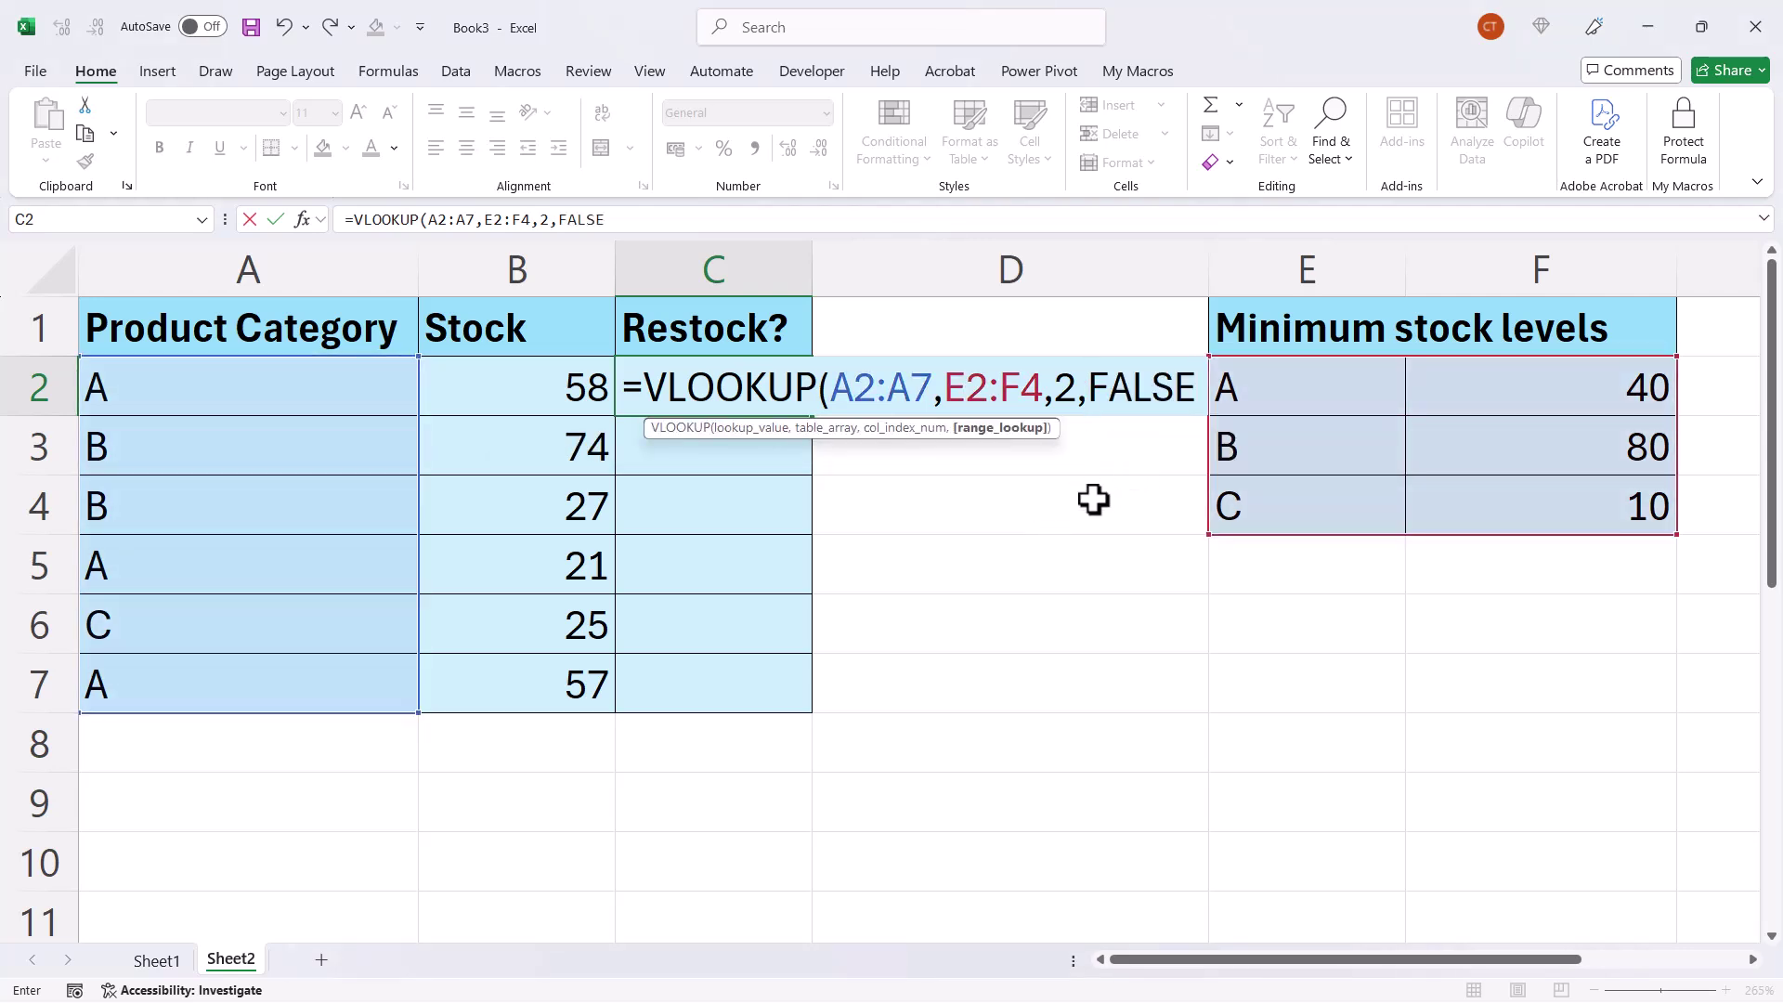
{"action": "type", "text": ")"}
{"action": "key", "text": "Return"}
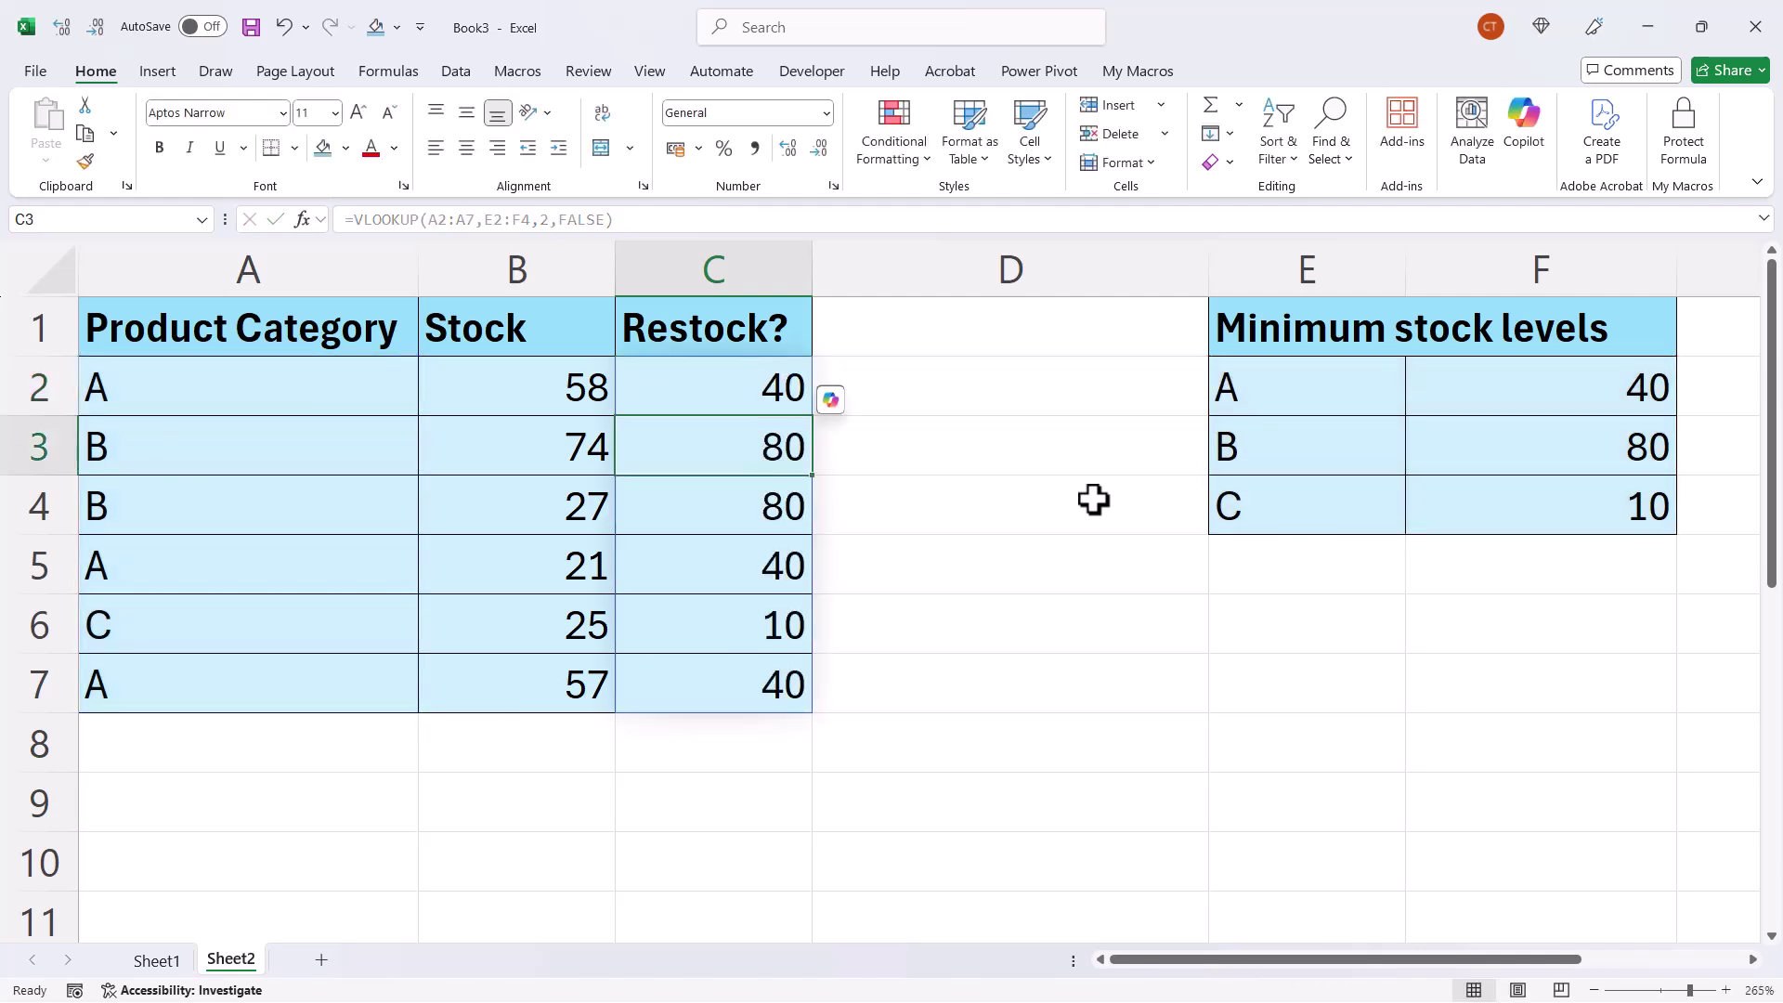
Step: Change C2 to B2:B7<VLOOKUP(...) so it tests whether stock is below the minimum
{"action": "left_click", "coordinate": [733, 383]}
{"action": "double_click", "coordinate": [680, 385]}
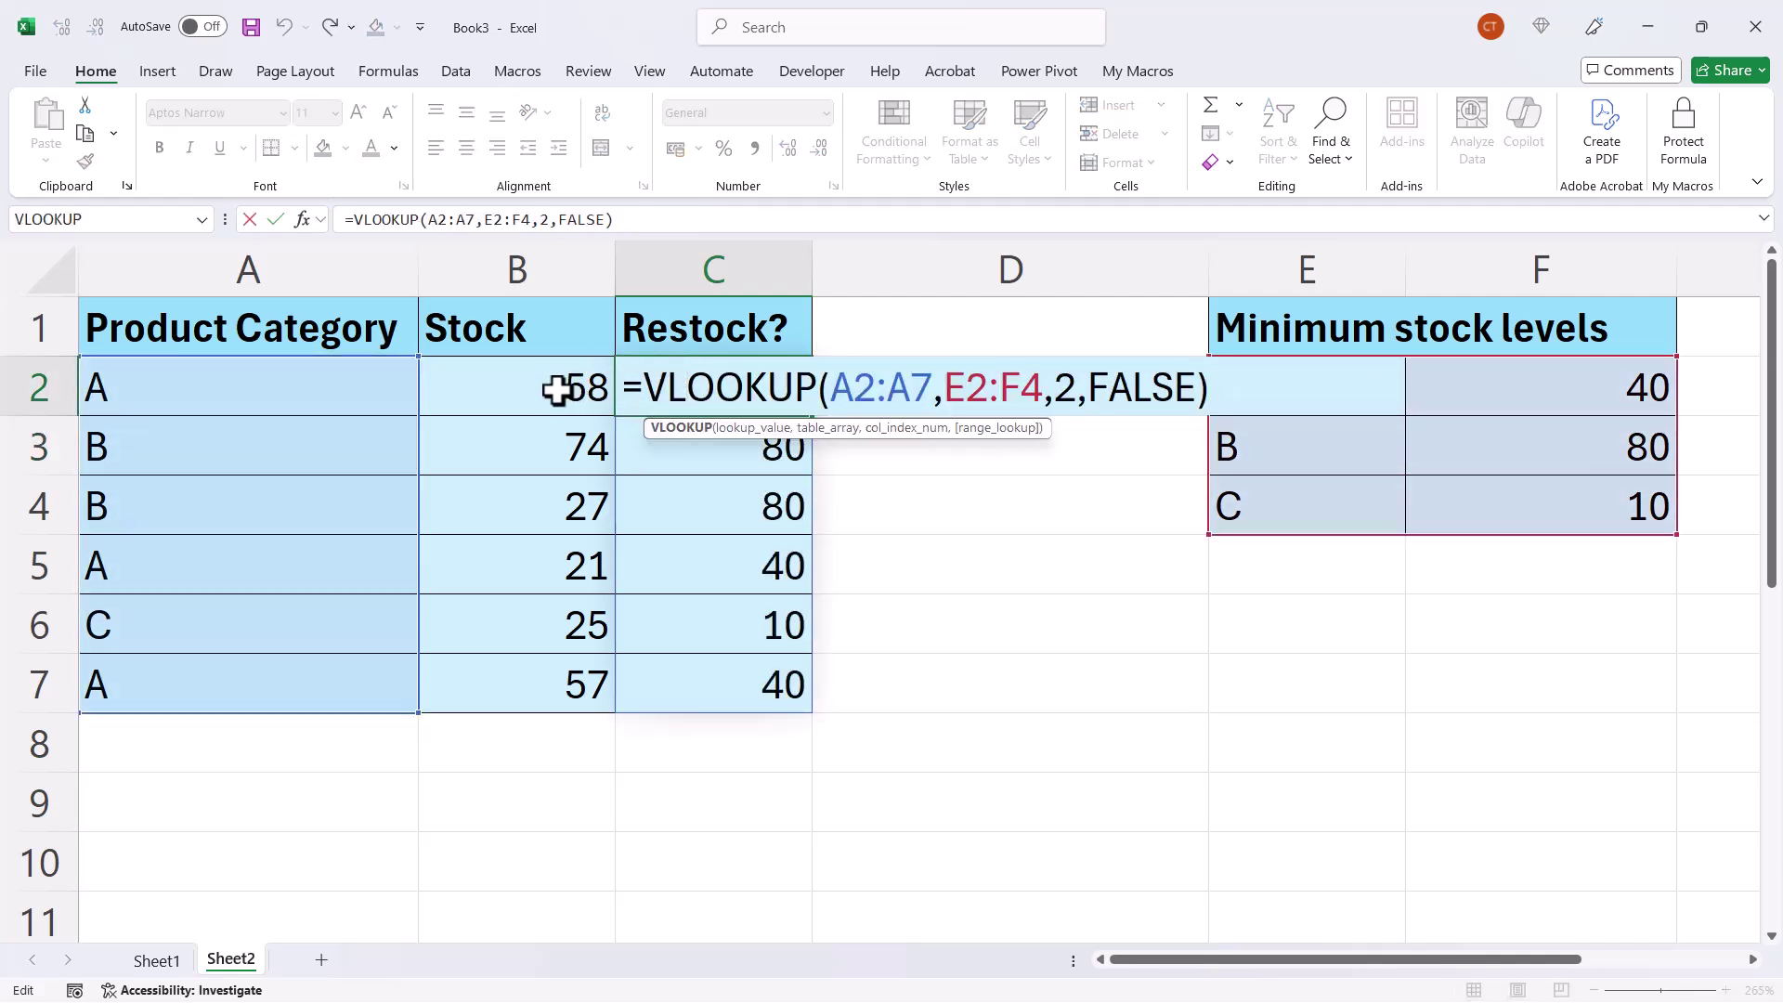
{"action": "left_click_drag", "start_coordinate": [561, 390], "coordinate": [521, 701]}
{"action": "type", "text": "<"}
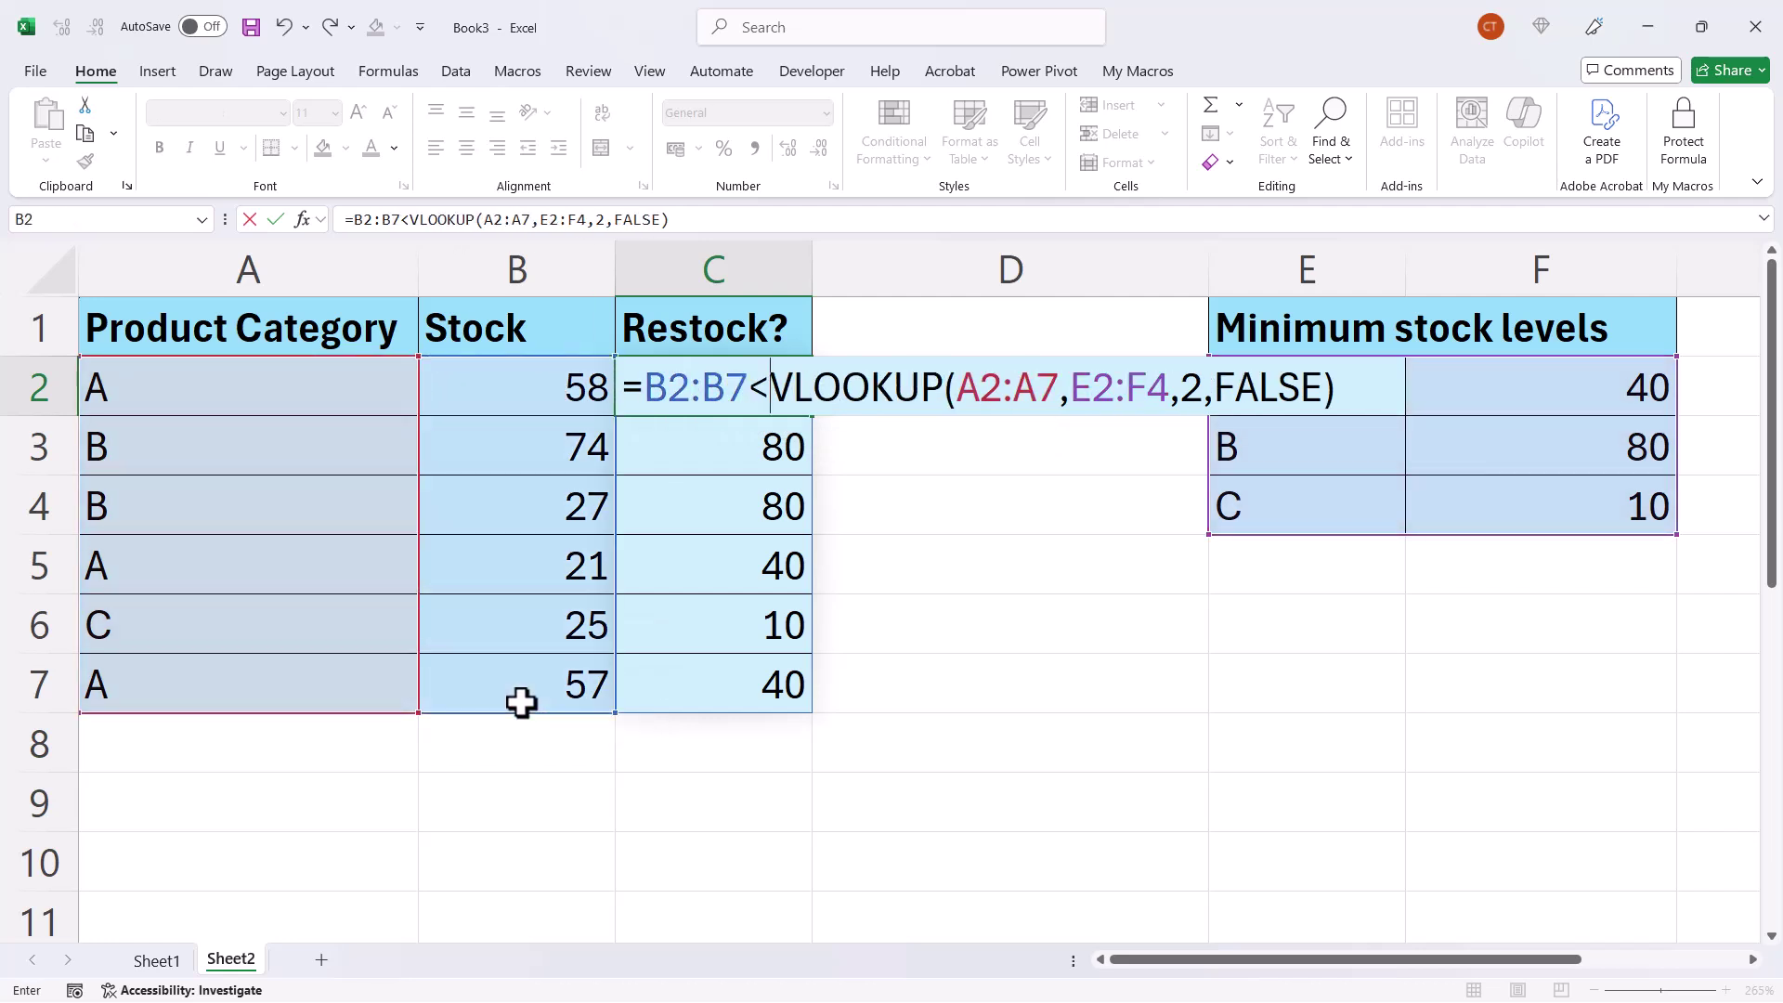
{"action": "key", "text": "Return"}
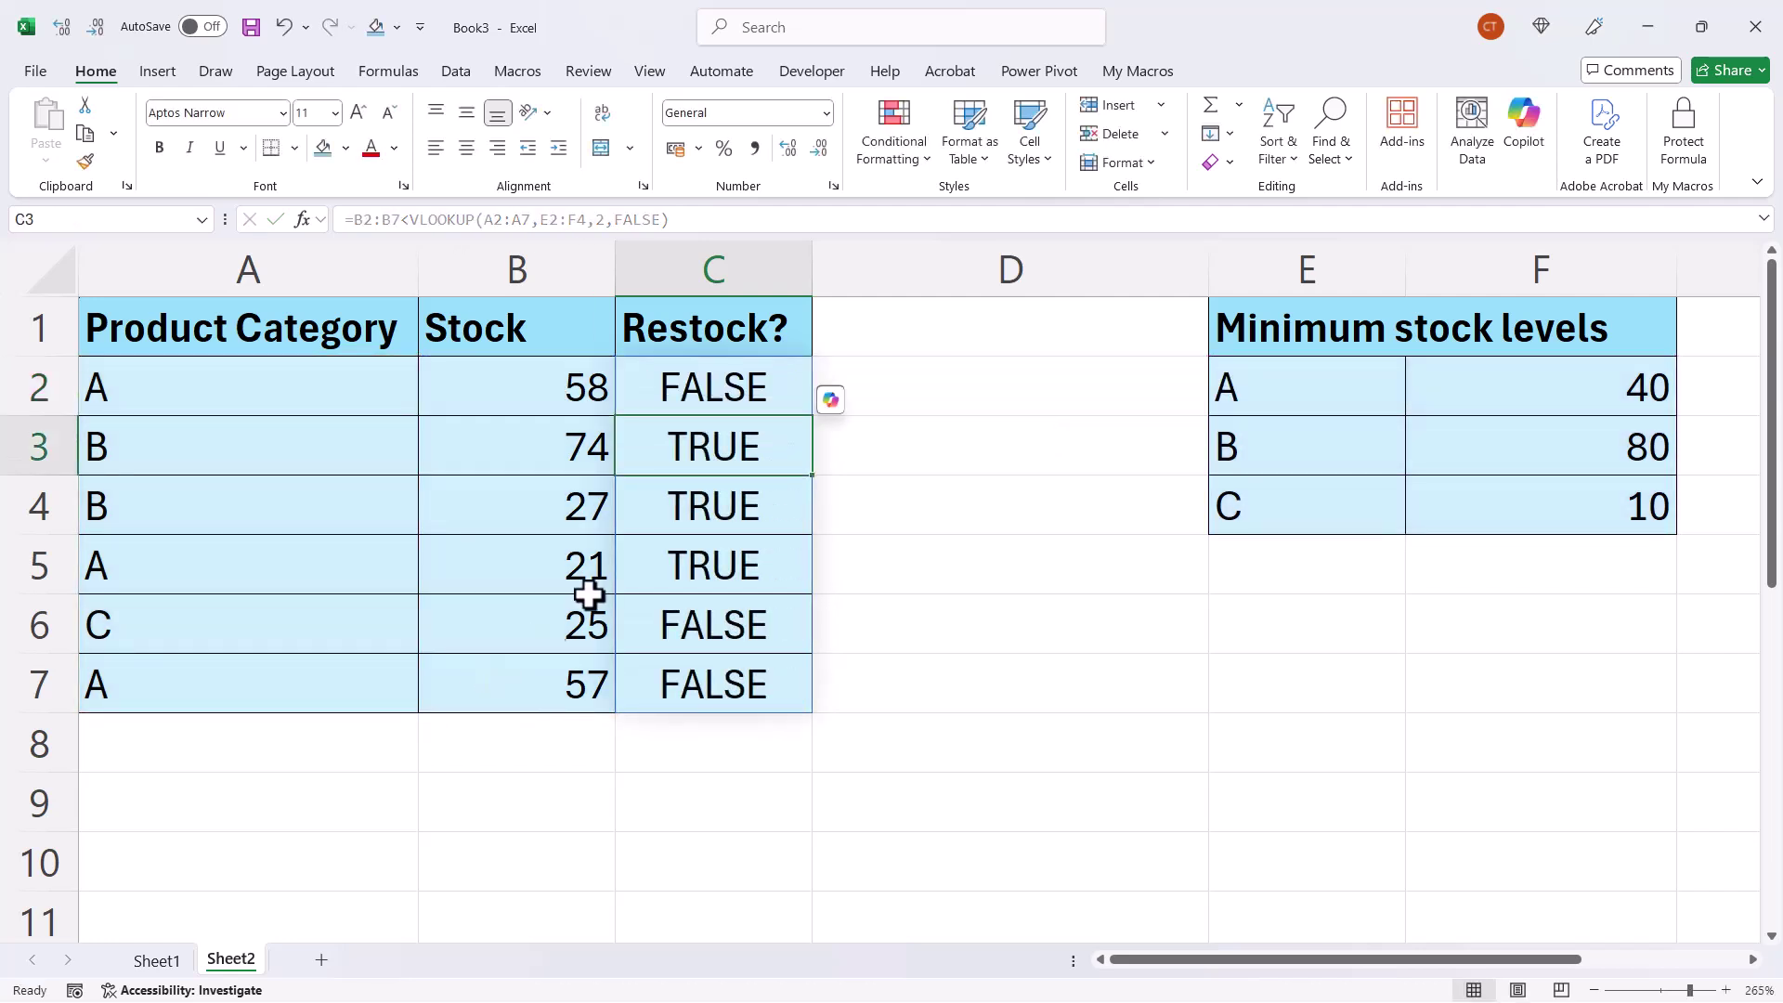
Step: Wrap C2's comparison in IF returning "Yes" or a blank
{"action": "left_click", "coordinate": [679, 400]}
{"action": "double_click", "coordinate": [650, 384]}
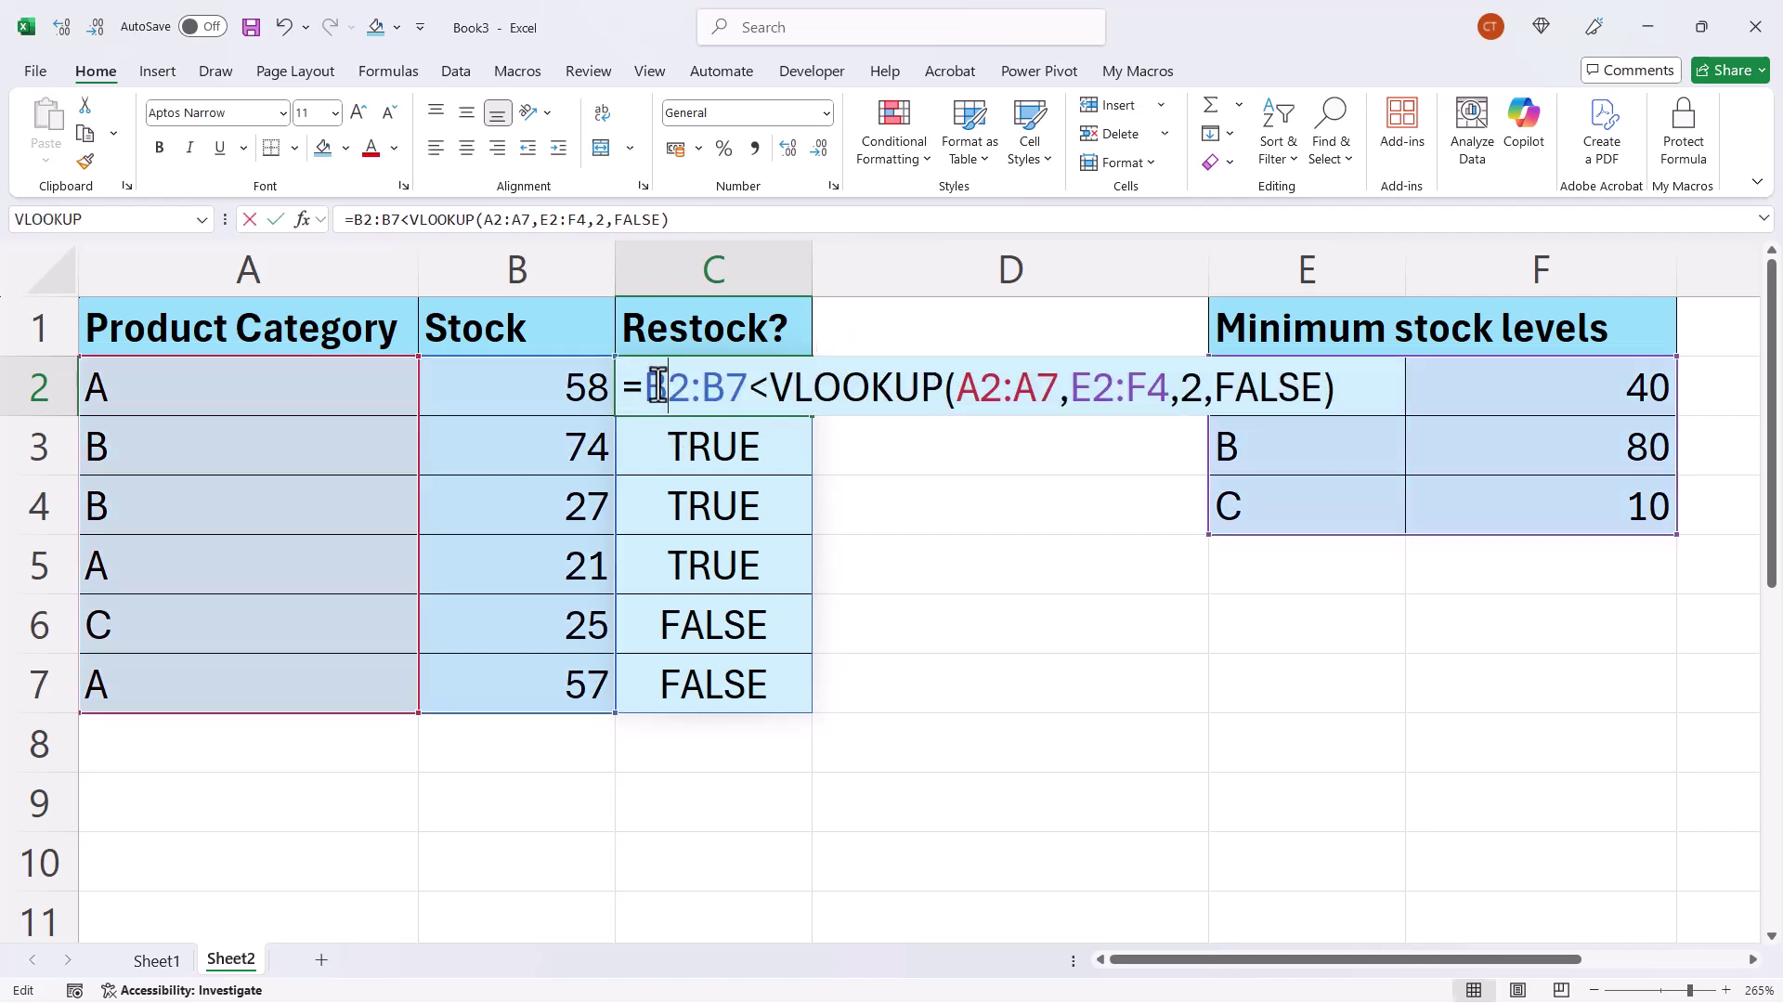
{"action": "type", "text": "IF("}
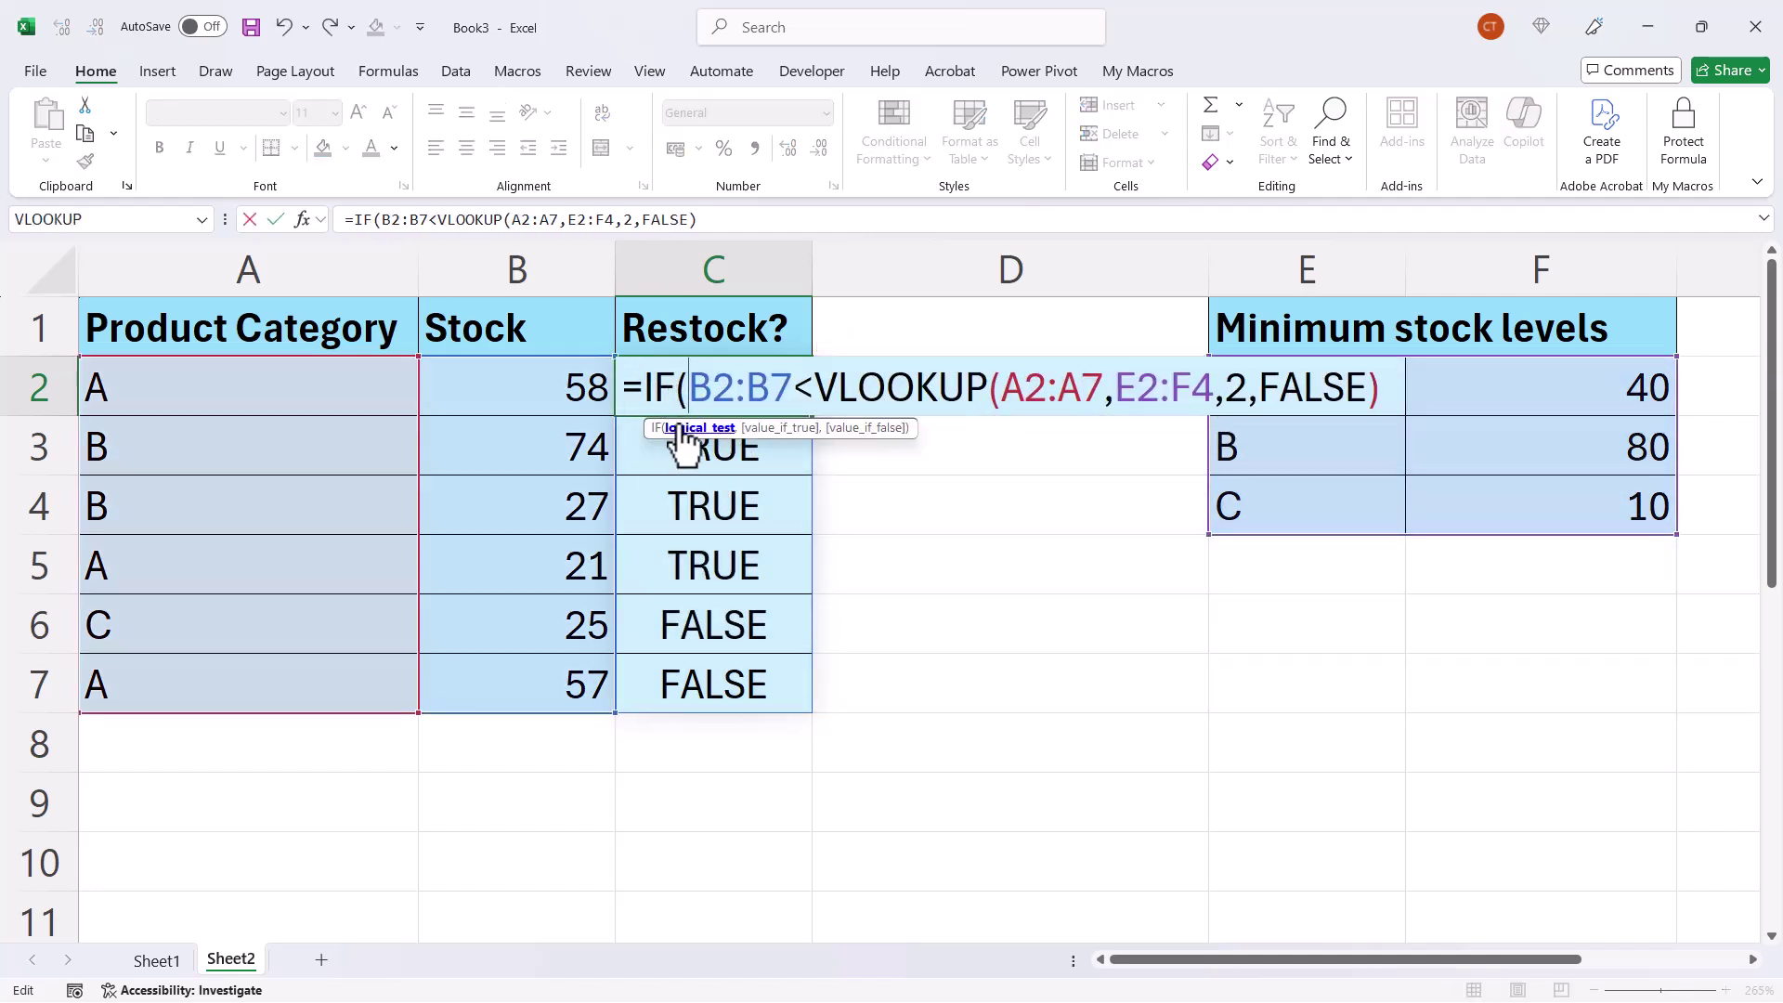
{"action": "left_click", "coordinate": [1388, 393]}
{"action": "type", "text": ",\"Yes"}
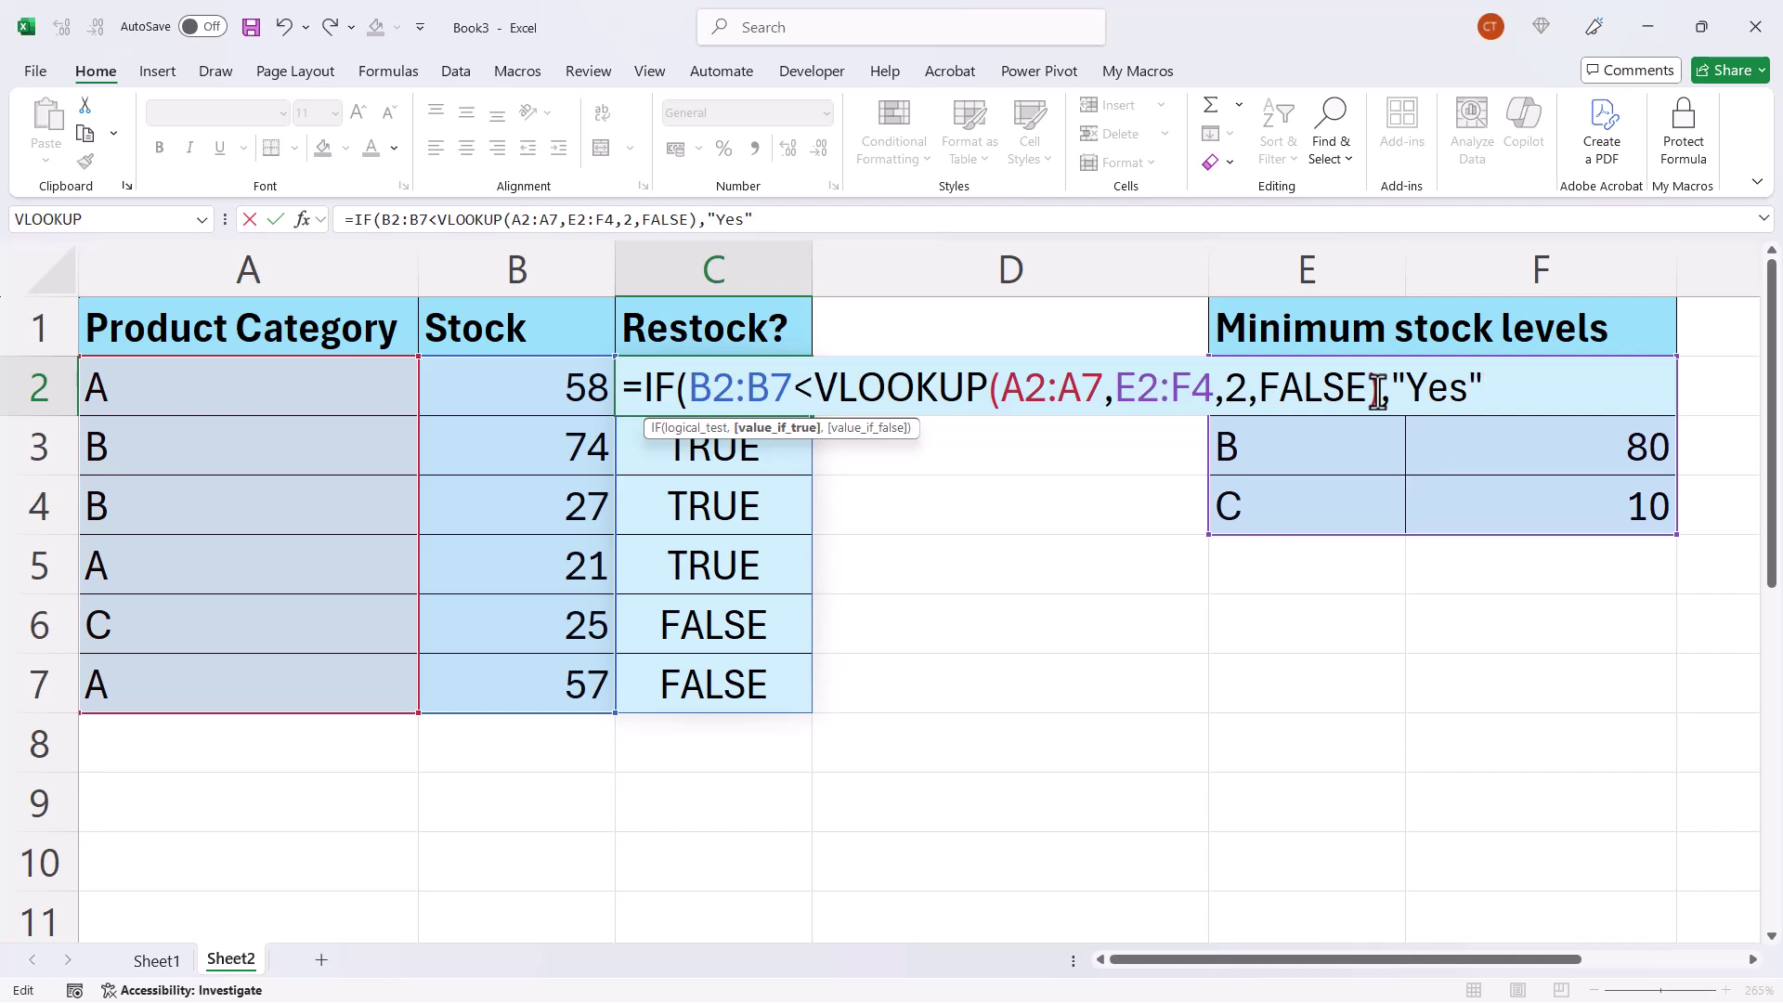
{"action": "type", "text": "\","}
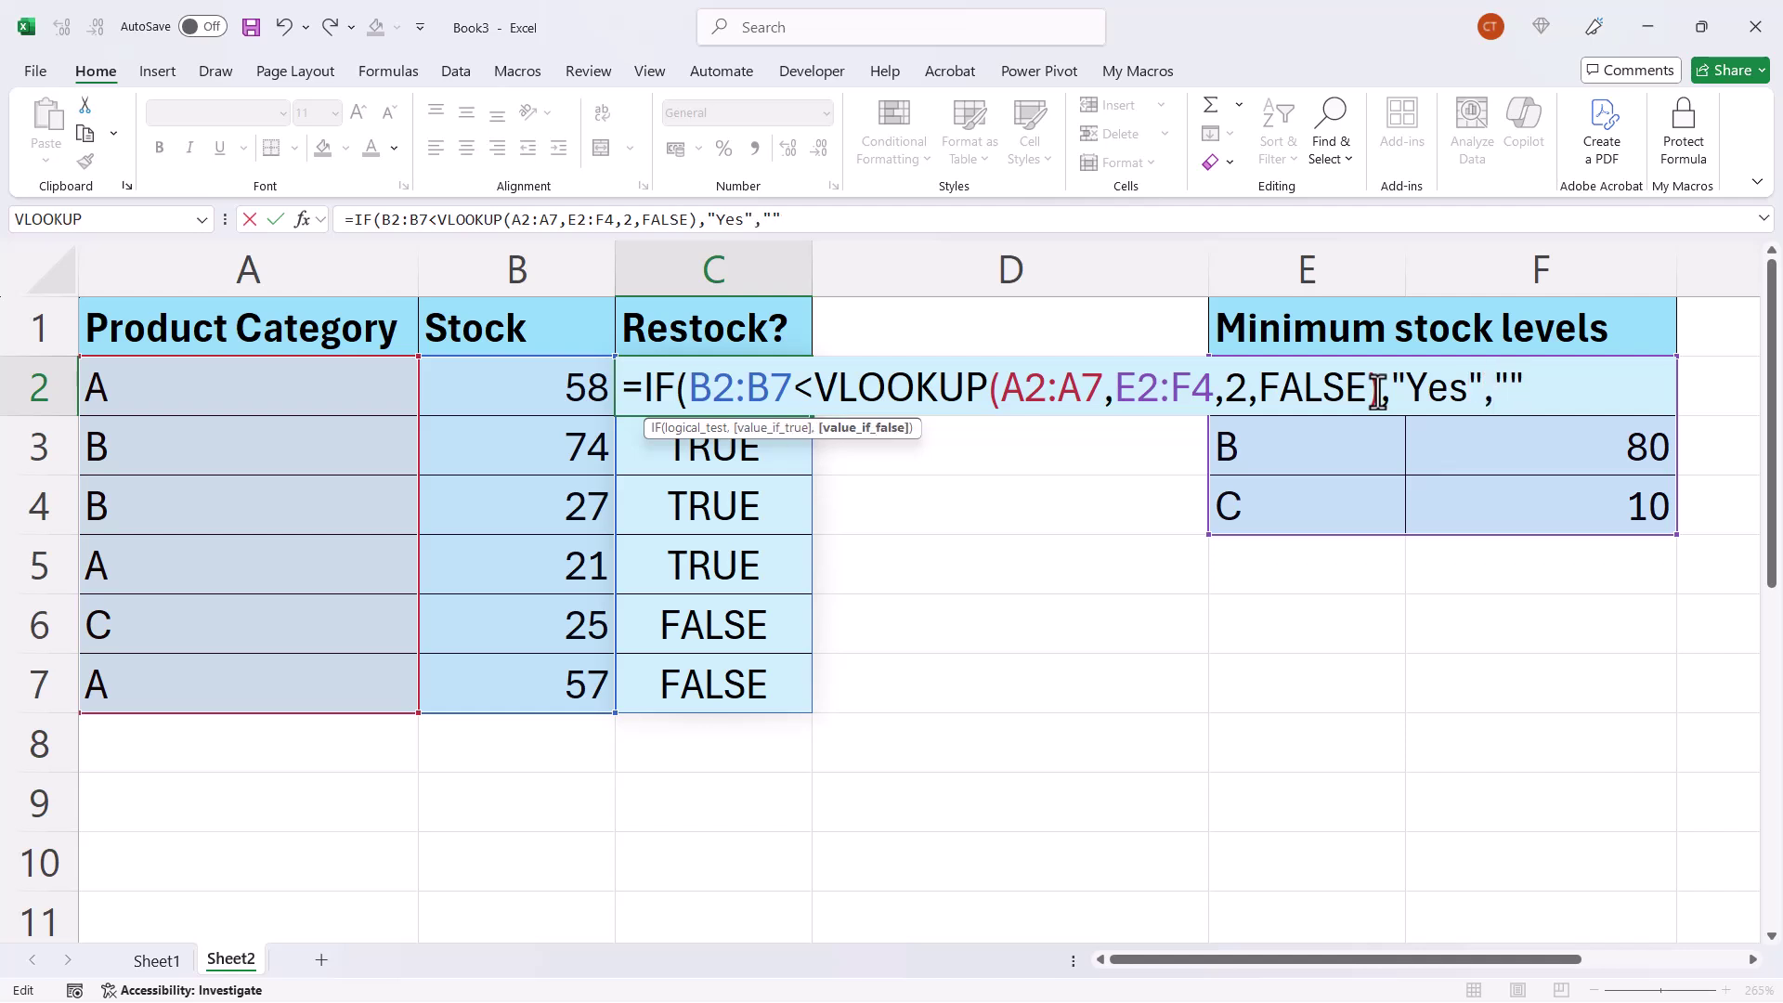
{"action": "type", "text": "\"\")"}
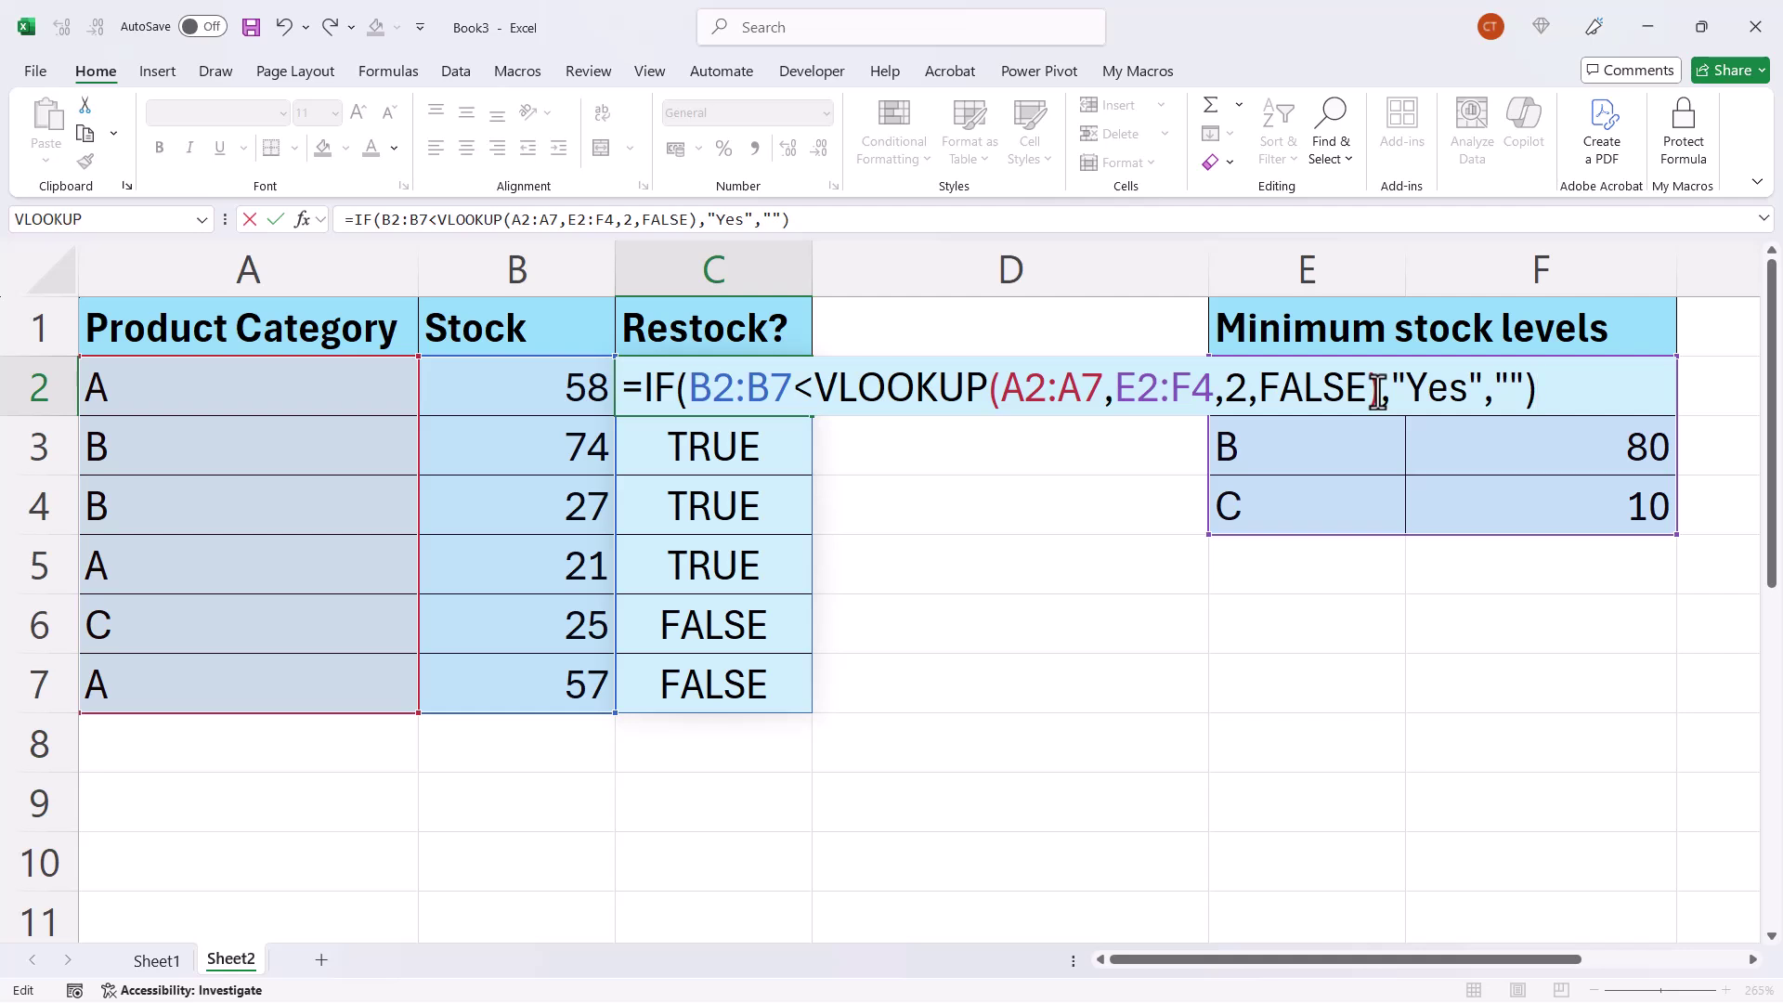
Step: Commit C2's IF formula so rows 3–5 show Yes and the rest stay blank
{"action": "key", "text": "Return"}
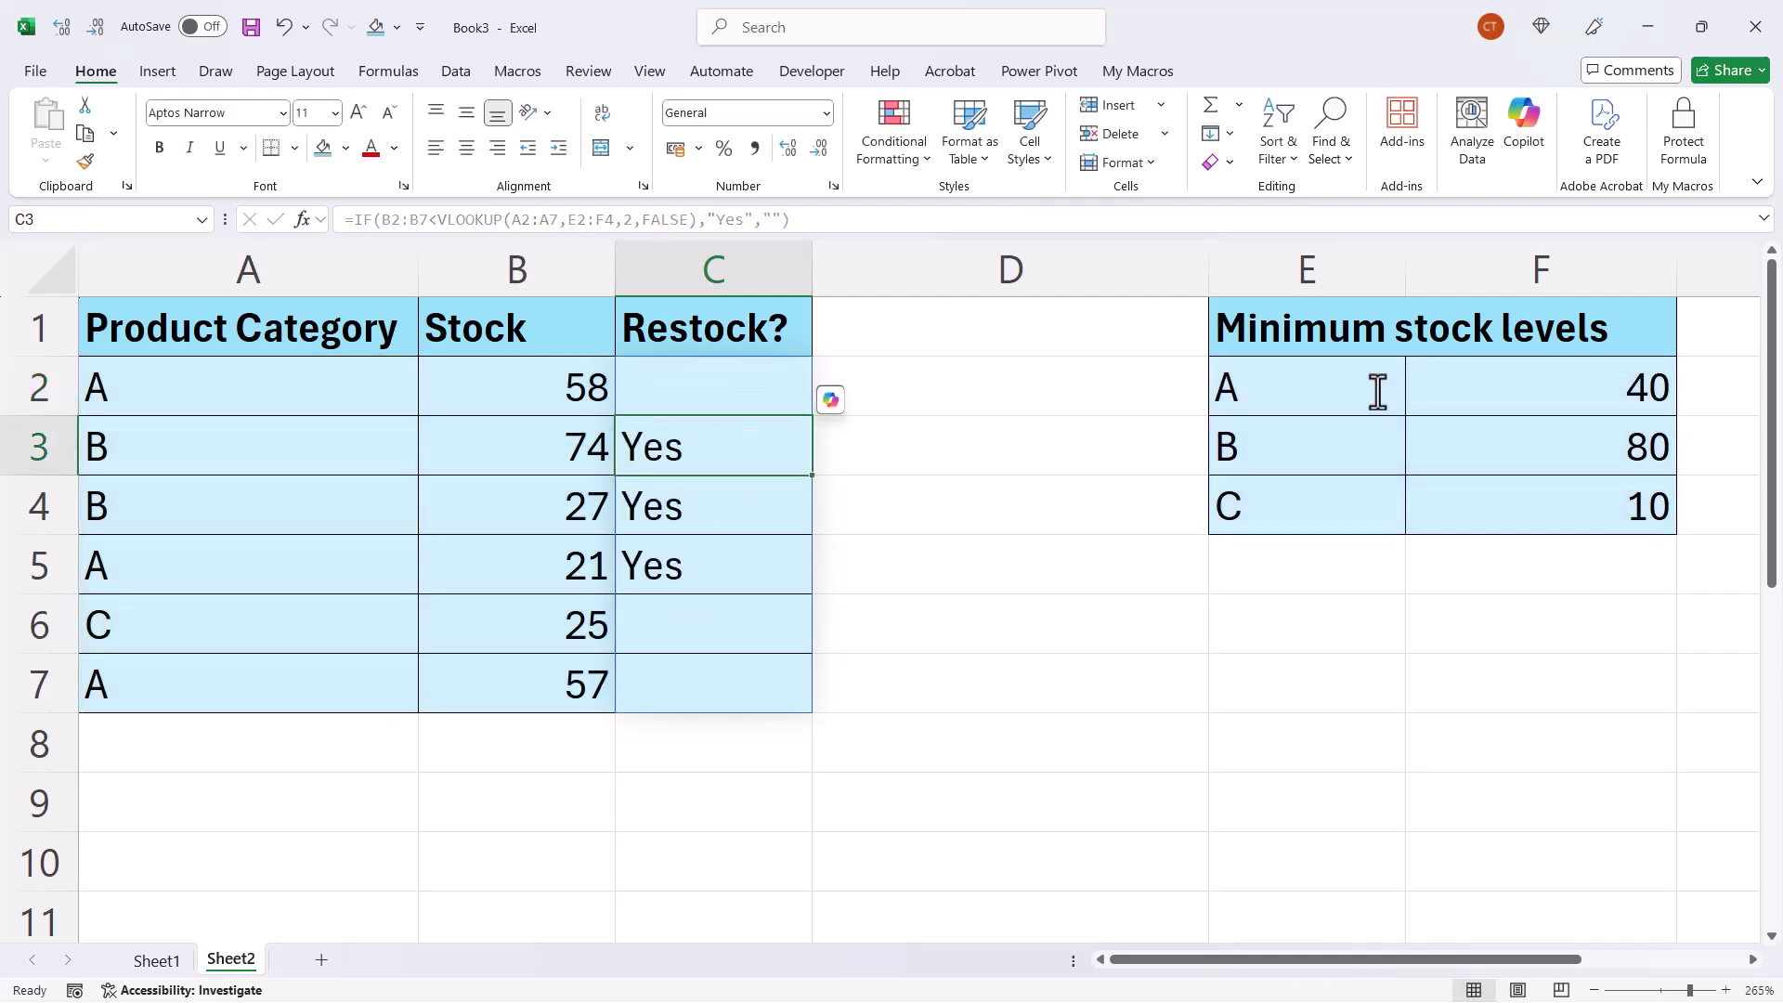